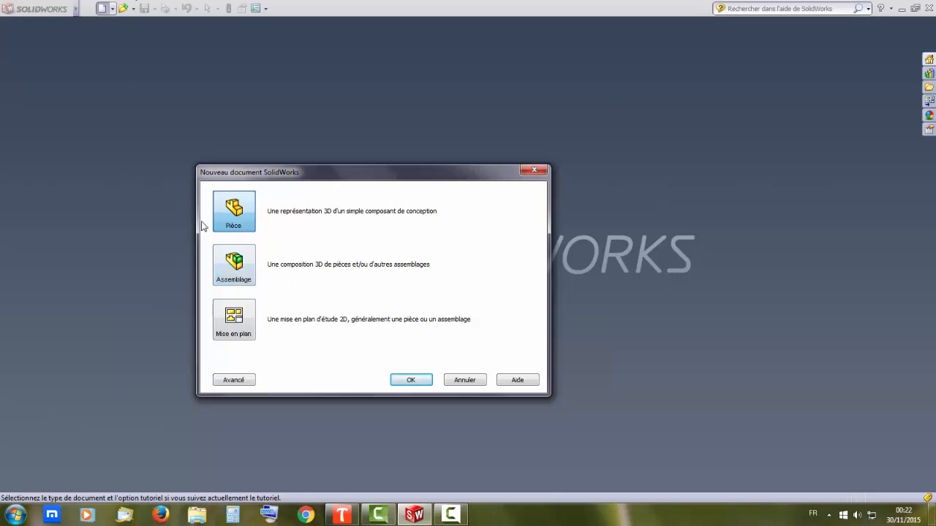
# Step: Create a new assembly document and place Pièce2 in it as the first component
pyautogui.click(241, 274)
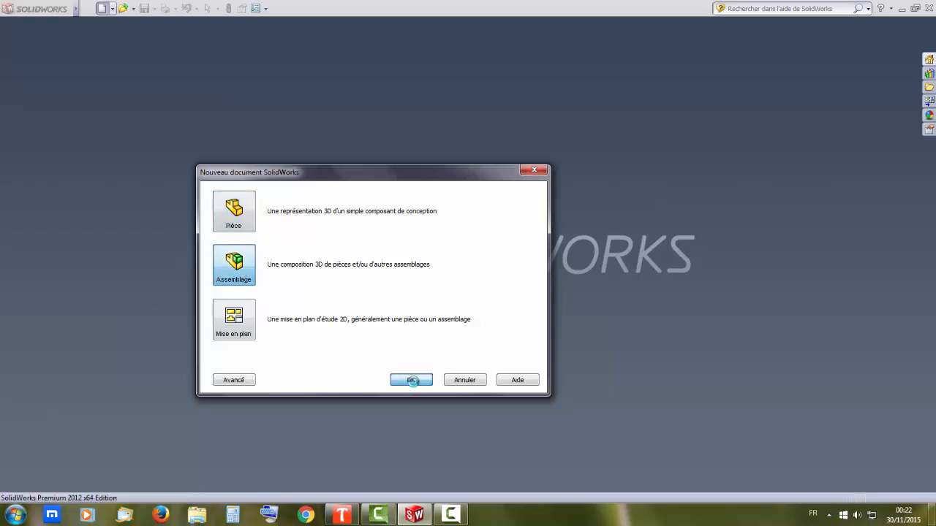
pyautogui.click(412, 381)
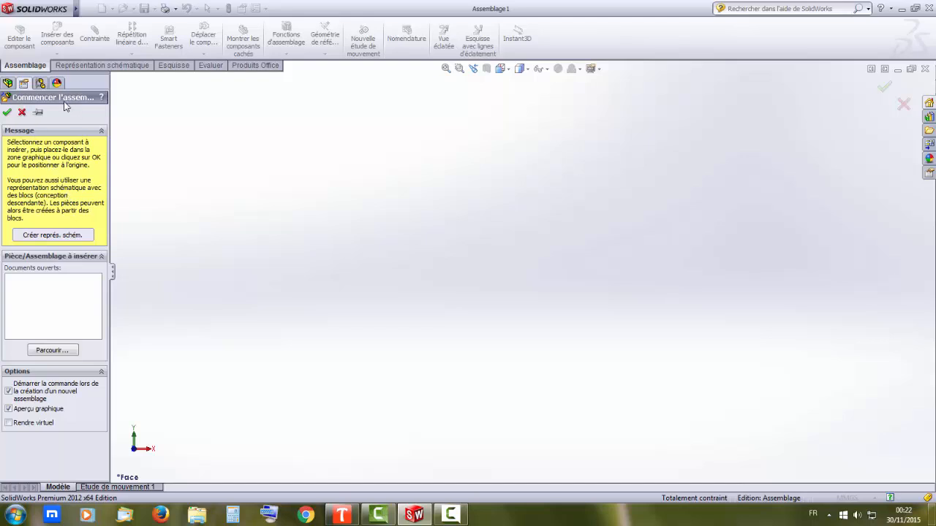
pyautogui.click(61, 354)
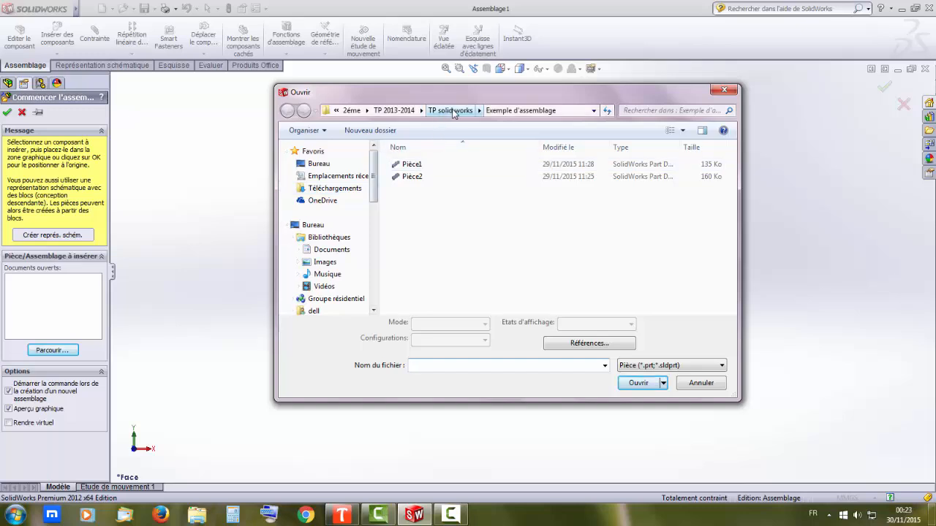
pyautogui.doubleClick(410, 179)
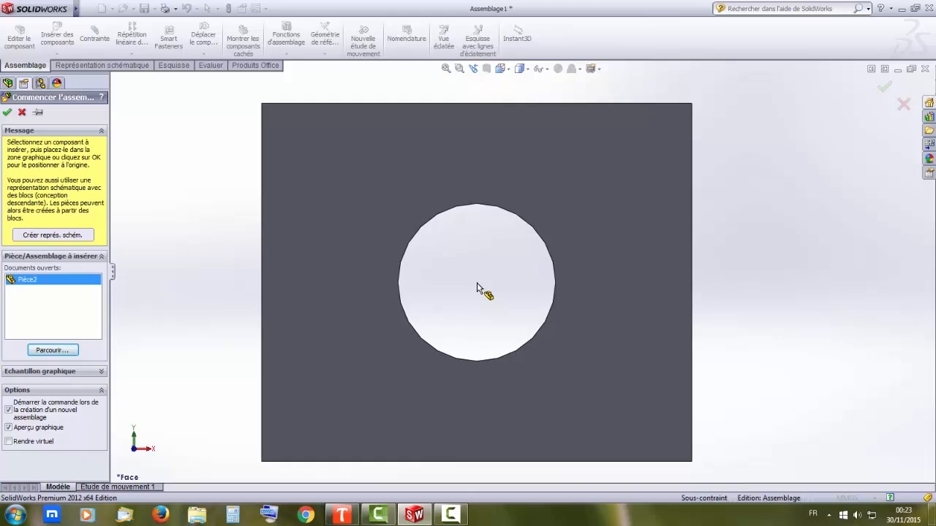
pyautogui.click(479, 287)
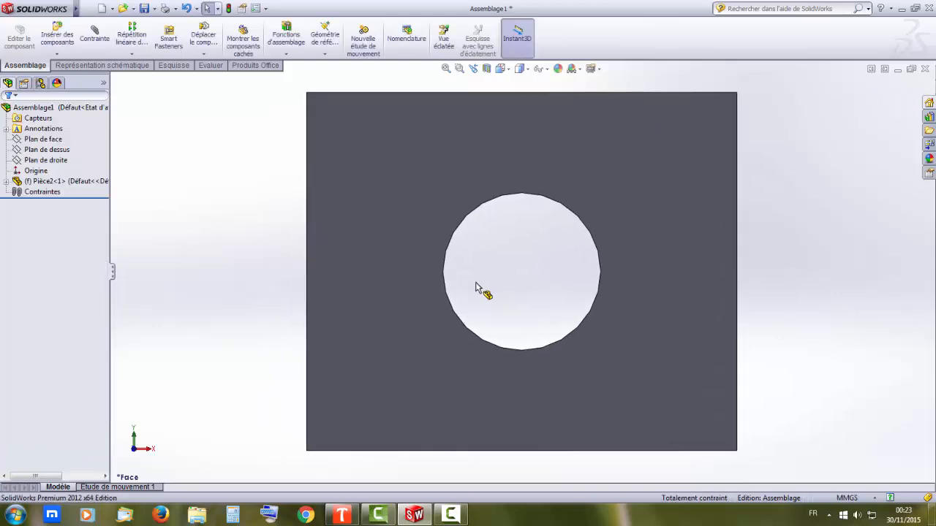
# Step: Insert Pièce1 into the assembly as a second component, placed above Pièce2
pyautogui.scroll(3, 492, 255)
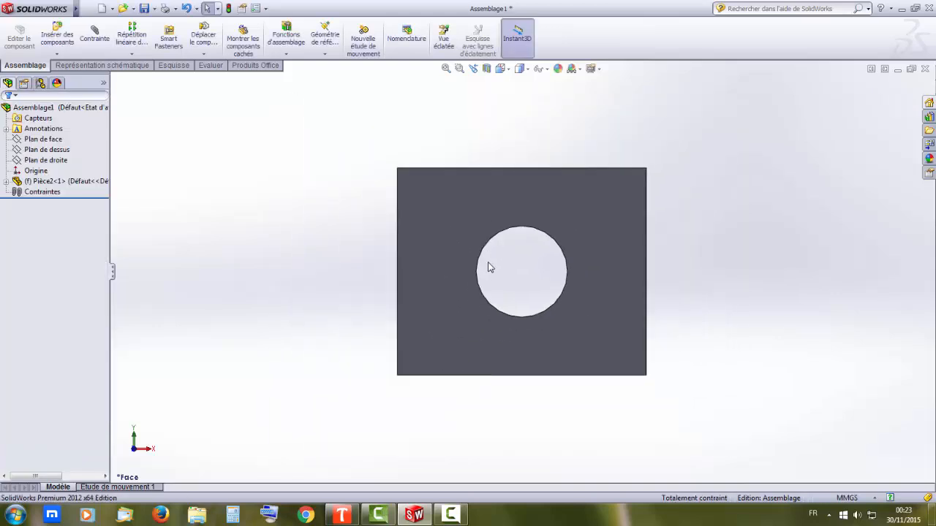
pyautogui.moveTo(490, 268); pyautogui.dragTo(474, 278, button='middle')
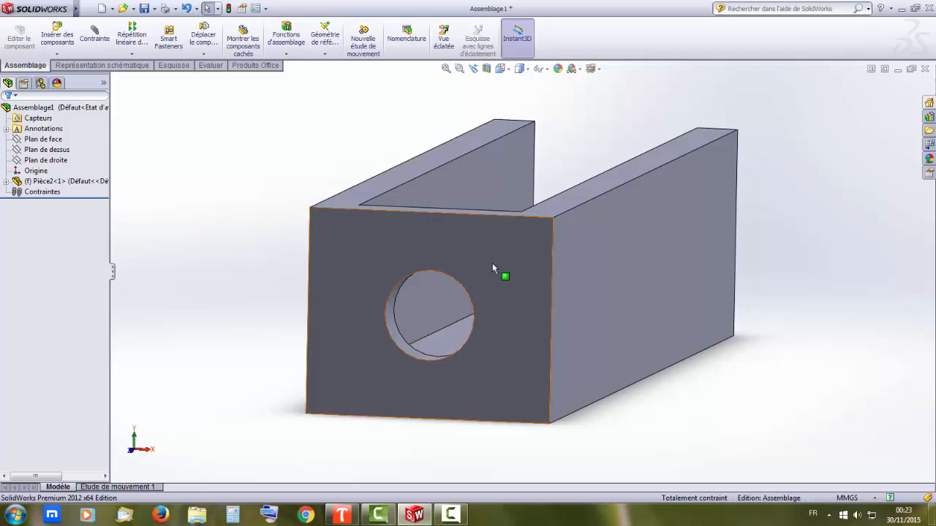
pyautogui.moveTo(502, 271); pyautogui.dragTo(536, 319, button='middle')
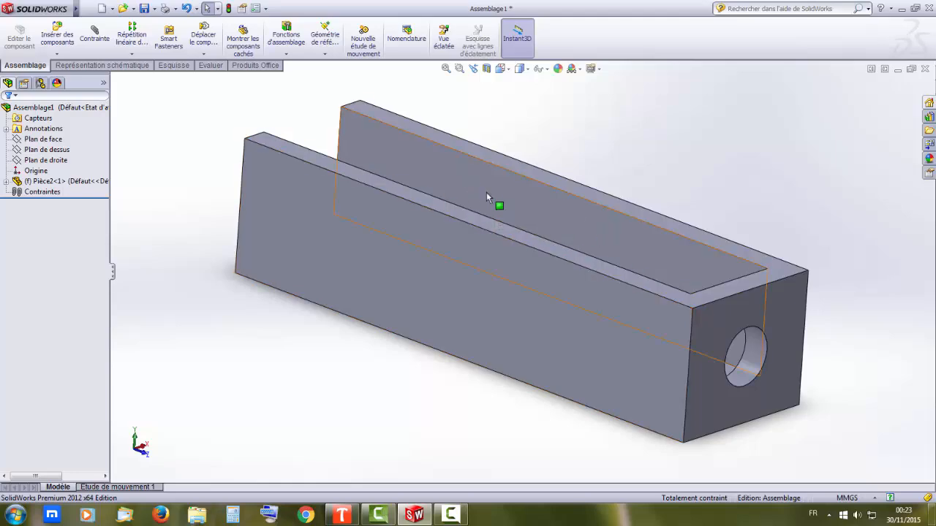
pyautogui.moveTo(588, 365); pyautogui.dragTo(549, 329, button='middle')
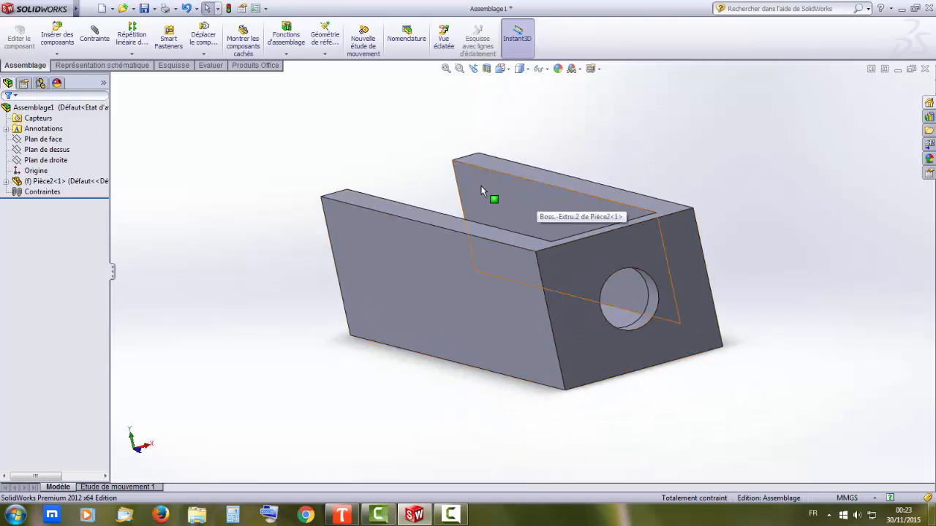
pyautogui.scroll(-2, 569, 139)
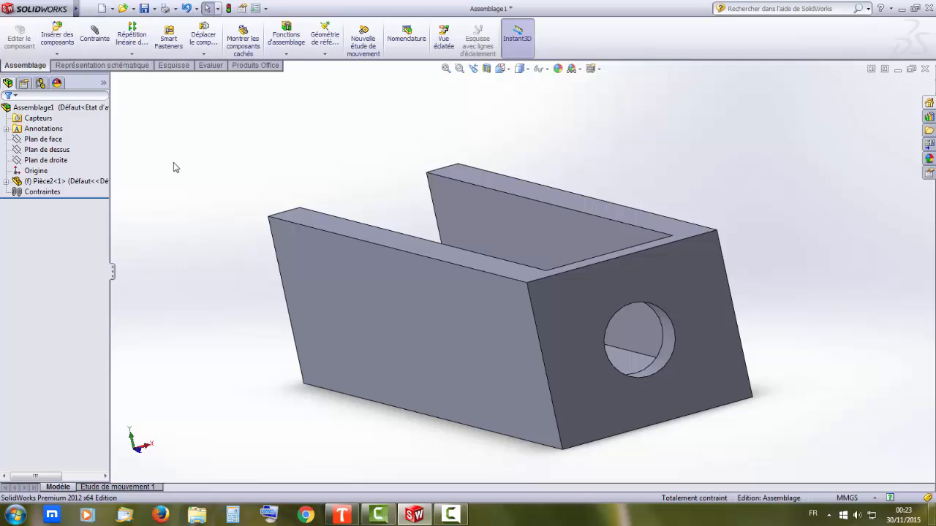
pyautogui.click(59, 40)
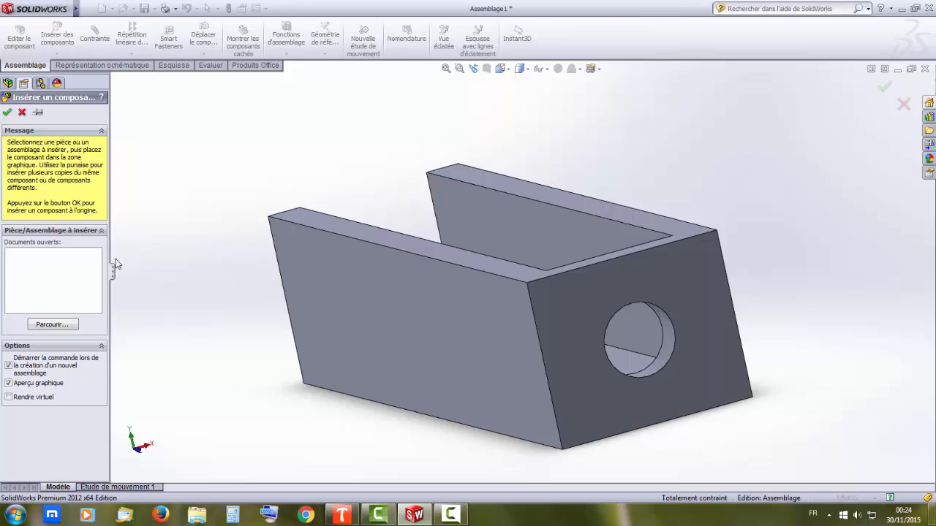
pyautogui.click(69, 325)
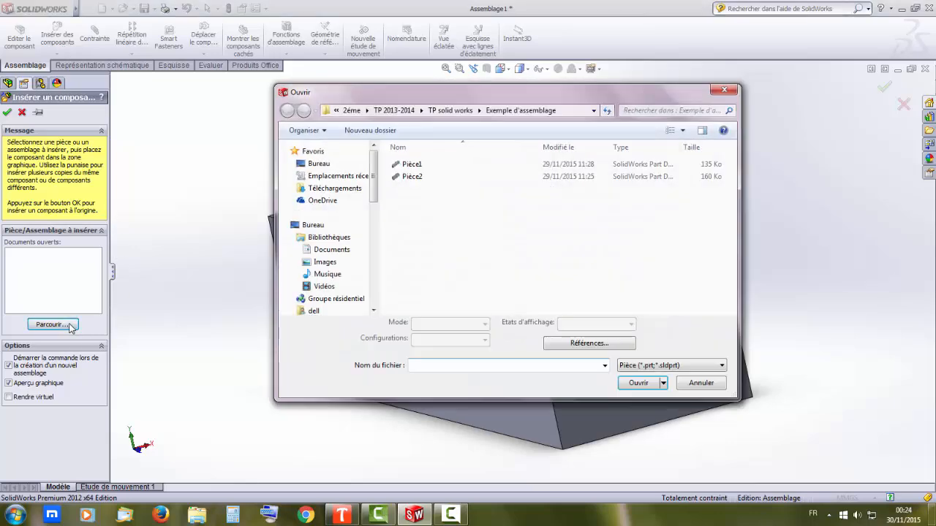
pyautogui.click(411, 164)
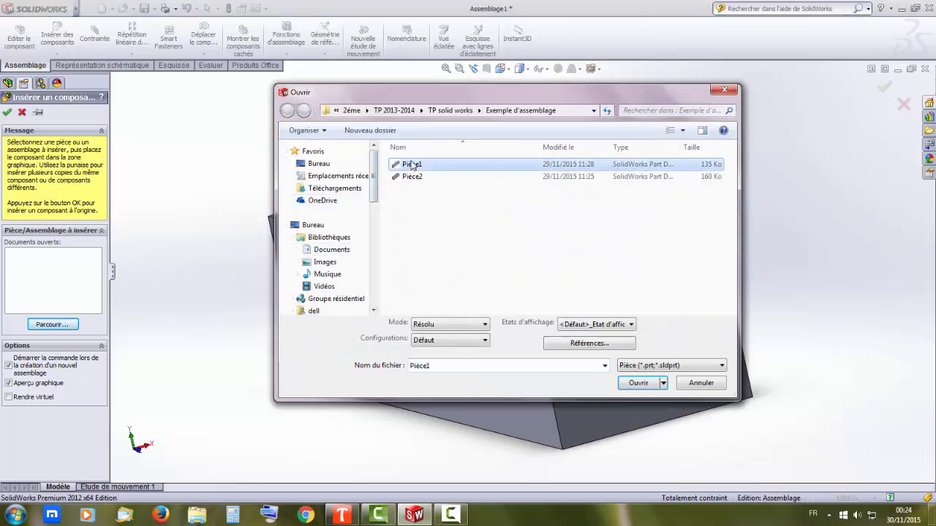
pyautogui.click(635, 385)
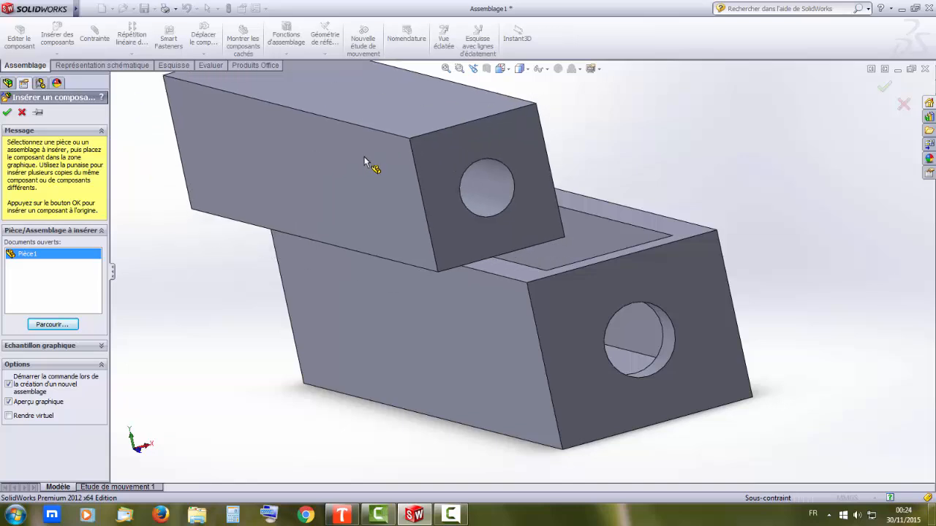
pyautogui.click(372, 163)
# Step: Try to move Pièce2, and move Pièce1 up and away from it
pyautogui.scroll(3, 567, 340)
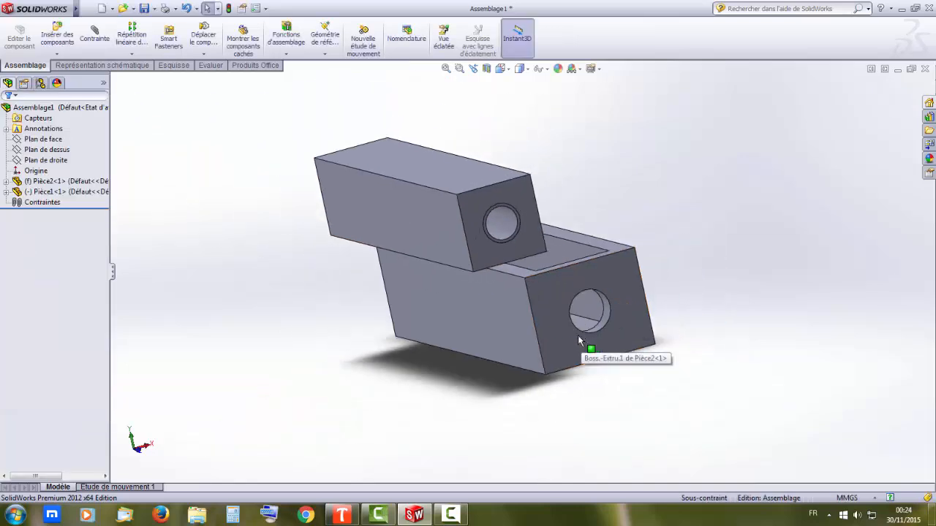
pyautogui.moveTo(562, 338); pyautogui.dragTo(567, 327)
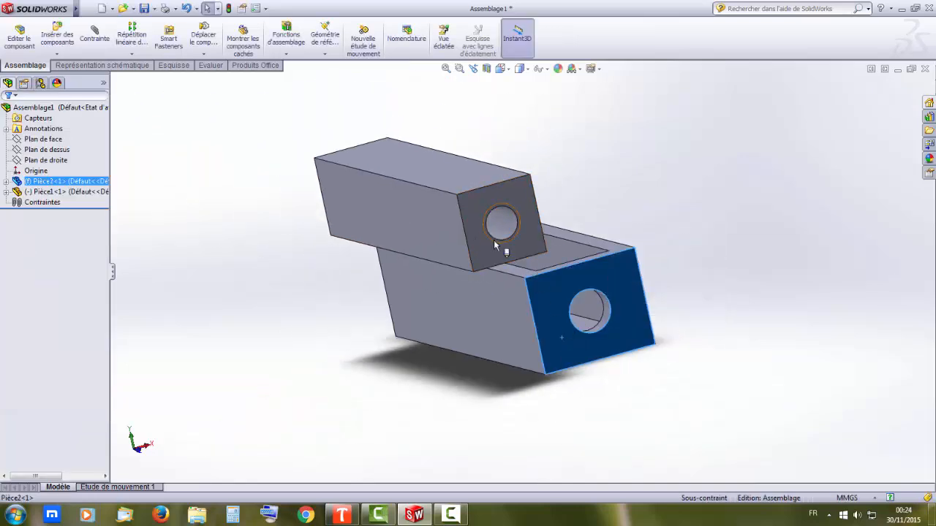
pyautogui.moveTo(493, 239); pyautogui.dragTo(334, 183)
pyautogui.scroll(-2, 490, 292)
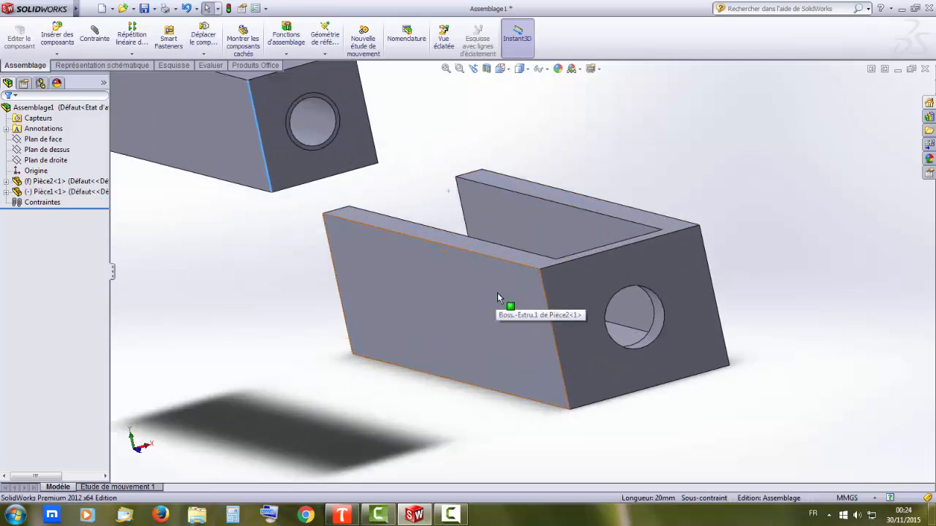
# Step: Reposition Pièce1 so that it sits clear above Pièce2's open channel
pyautogui.scroll(4, 499, 301)
pyautogui.scroll(3, 497, 296)
pyautogui.scroll(-3, 479, 276)
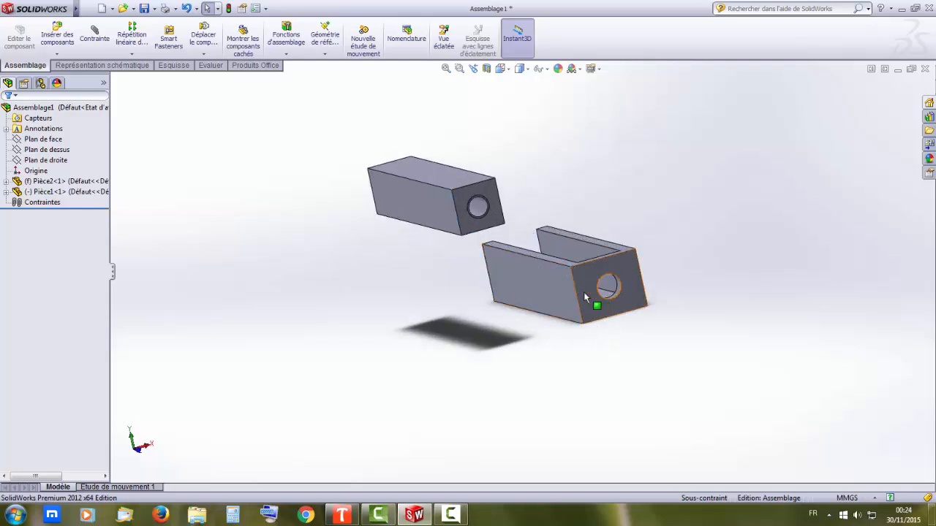
pyautogui.moveTo(584, 291); pyautogui.dragTo(624, 295, button='middle')
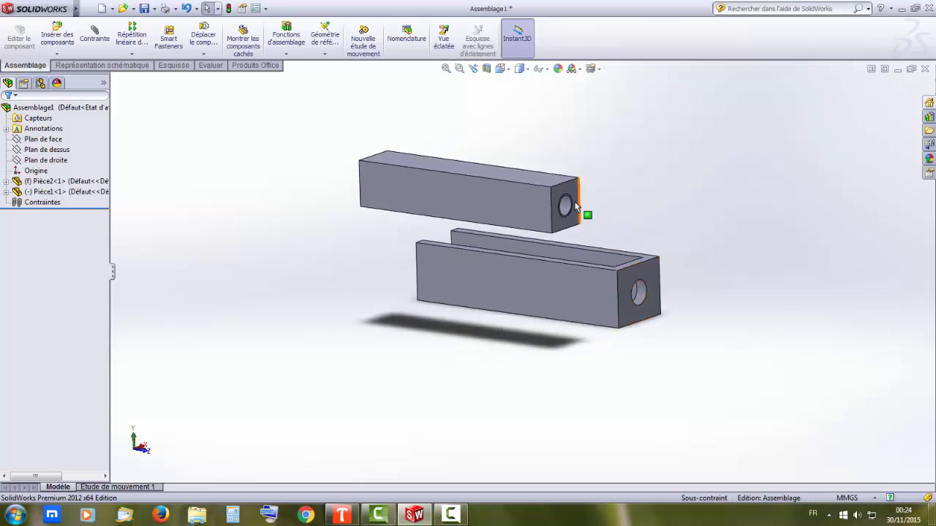
pyautogui.moveTo(554, 204); pyautogui.dragTo(575, 203, button='middle')
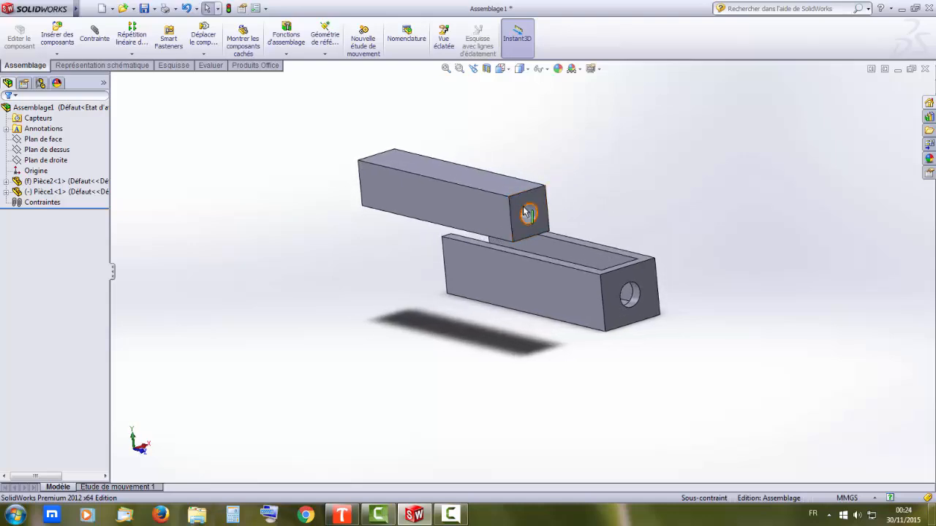
pyautogui.click(512, 211)
pyautogui.moveTo(512, 212); pyautogui.dragTo(468, 180)
pyautogui.click(569, 186)
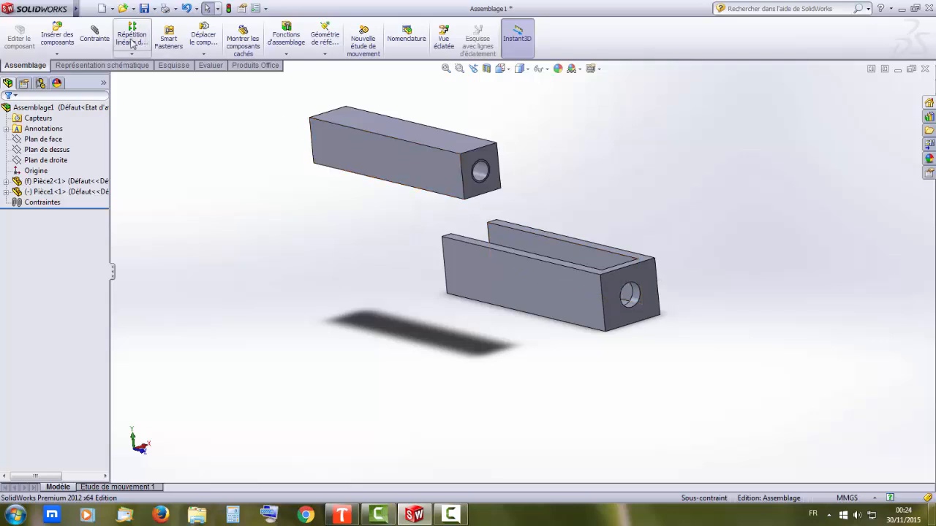
# Step: Add a coincident mate between Pièce1's long side face and the inner side face of Pièce2's channel
pyautogui.click(94, 42)
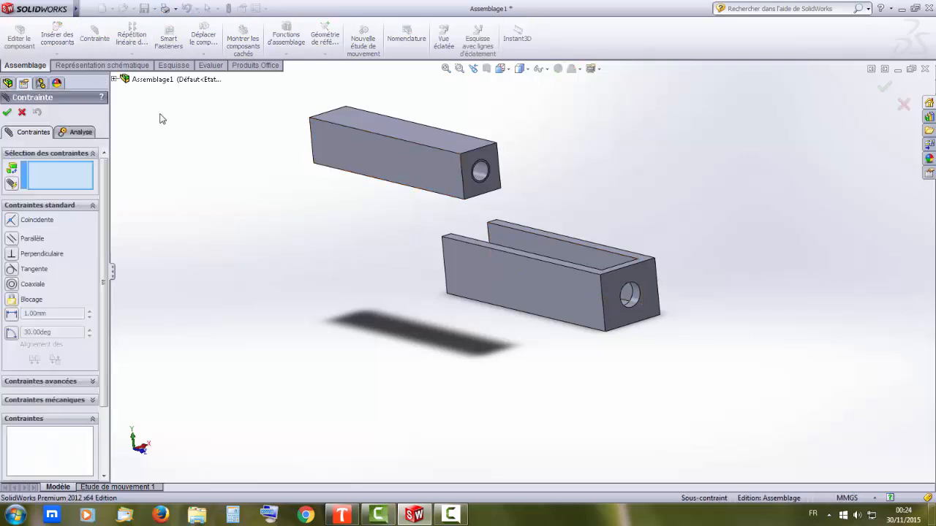
pyautogui.click(397, 163)
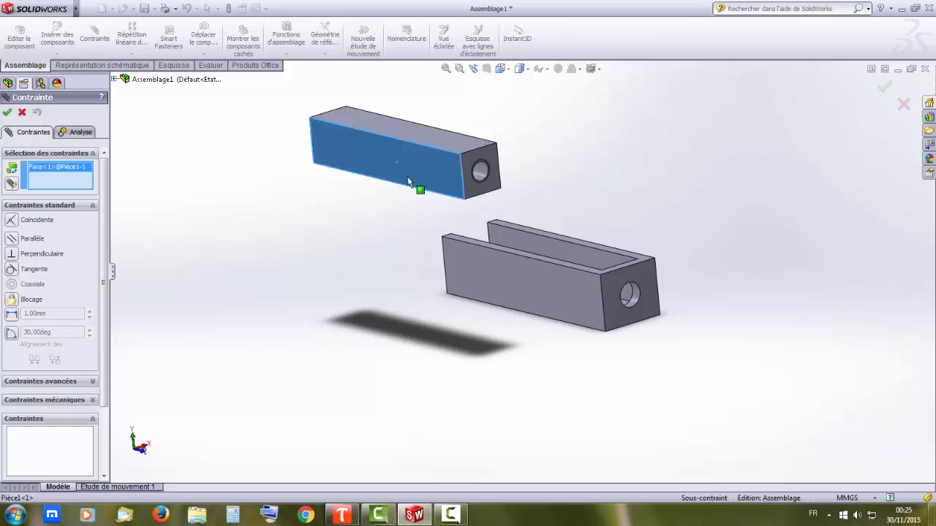
pyautogui.moveTo(568, 283); pyautogui.dragTo(490, 327, button='middle')
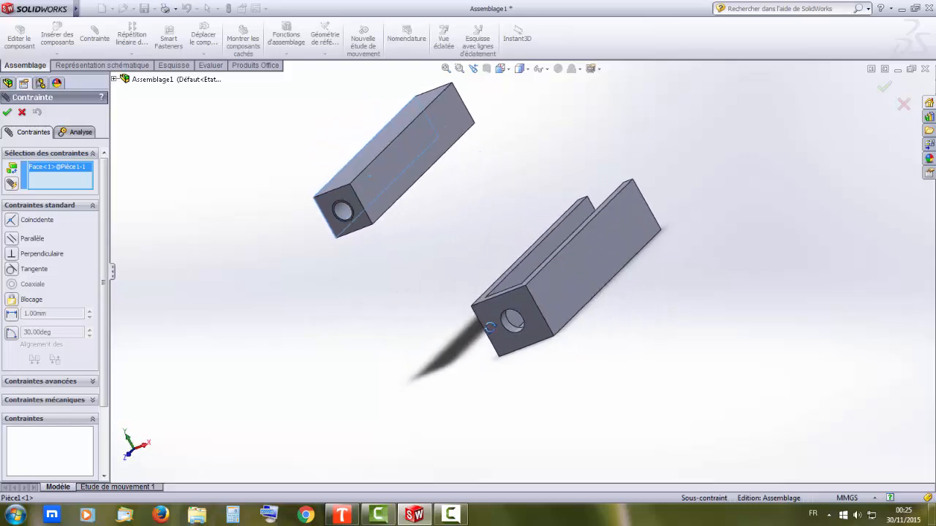
pyautogui.click(563, 233)
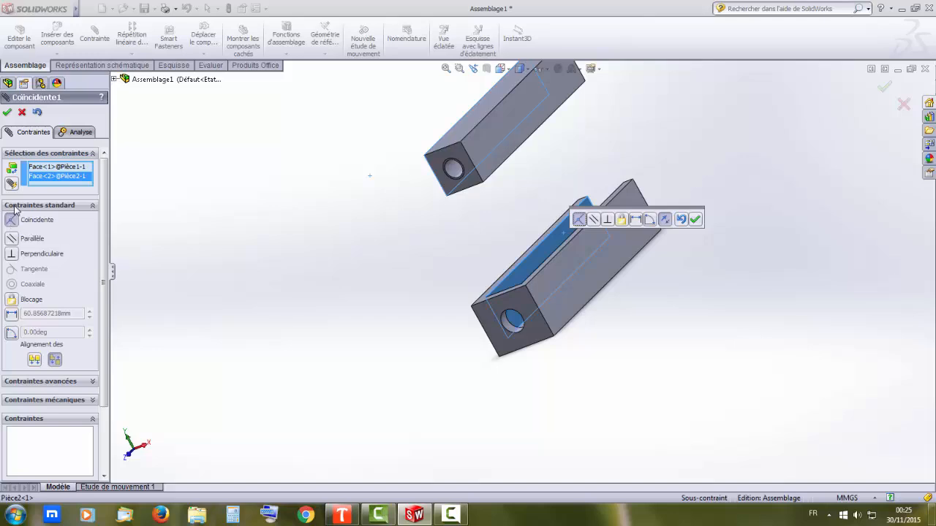
pyautogui.click(6, 113)
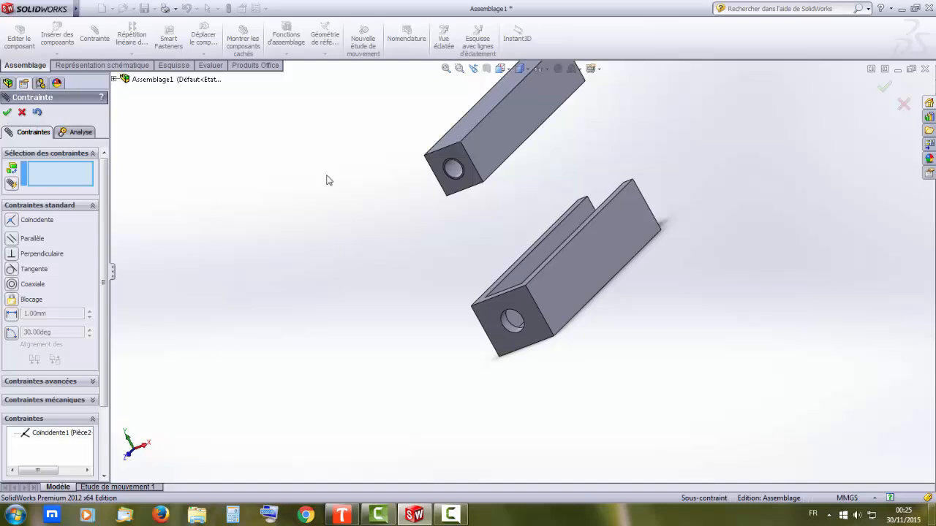
# Step: Move Pièce1 to Pièce2's channel and mate its underside face coincident with the channel floor
pyautogui.moveTo(512, 151); pyautogui.dragTo(630, 203)
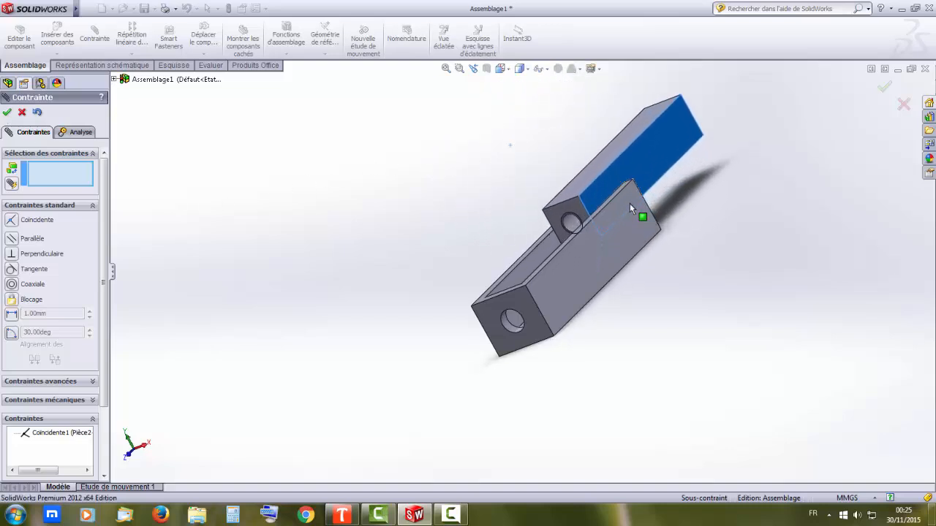
pyautogui.scroll(-3, 541, 272)
pyautogui.moveTo(620, 227); pyautogui.dragTo(662, 226, button='middle')
pyautogui.scroll(4, 736, 109)
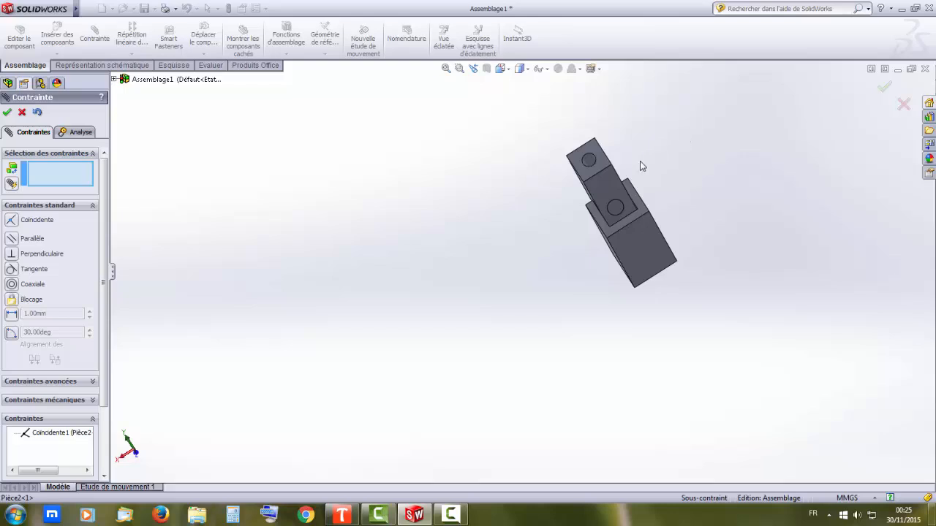
pyautogui.moveTo(641, 166); pyautogui.dragTo(636, 188, button='middle')
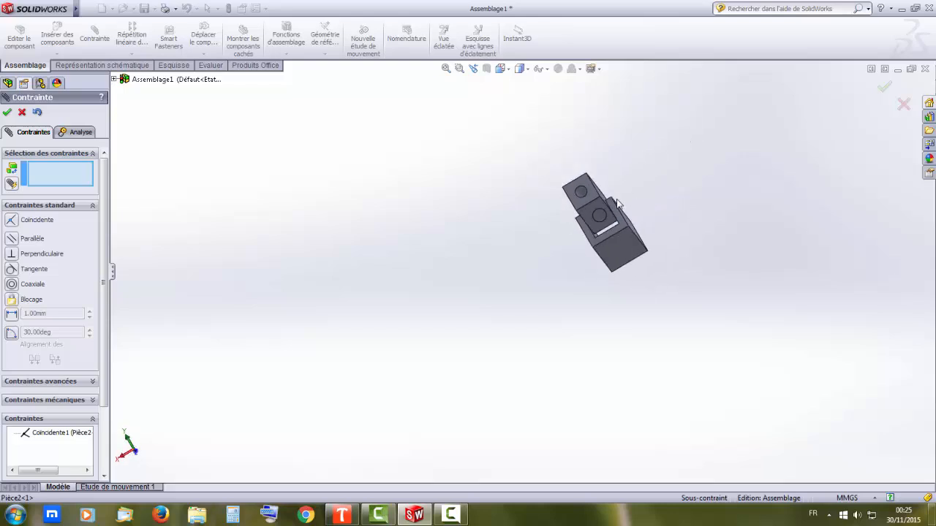
pyautogui.scroll(-3, 618, 206)
pyautogui.scroll(-2, 596, 234)
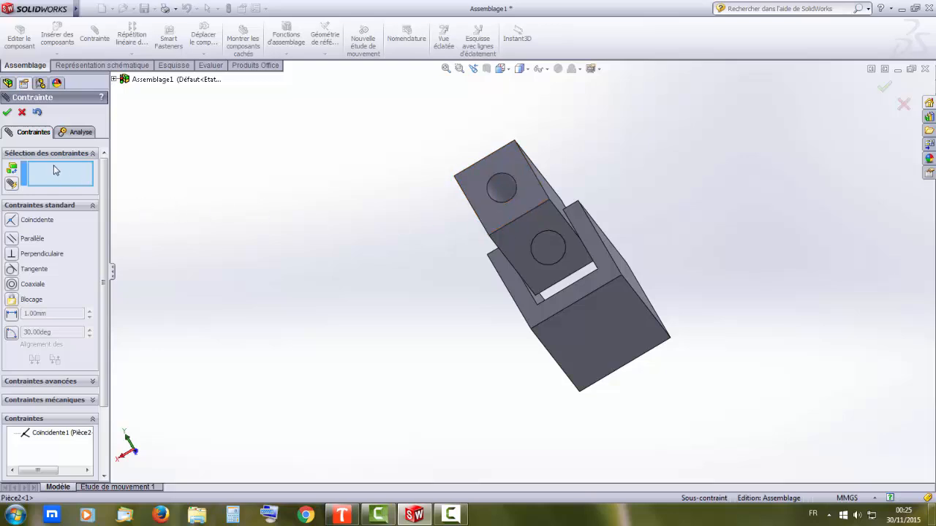
pyautogui.click(519, 235)
pyautogui.moveTo(546, 277); pyautogui.dragTo(622, 453, button='middle')
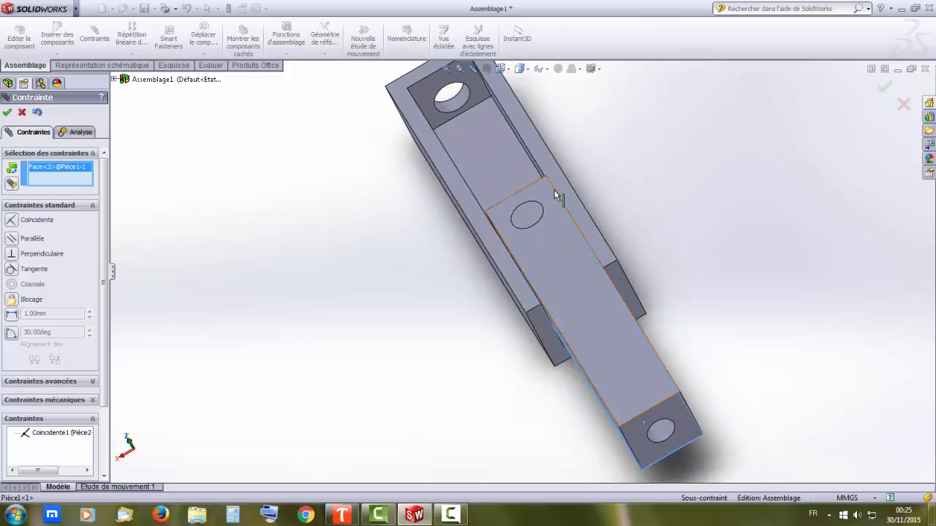
pyautogui.click(488, 147)
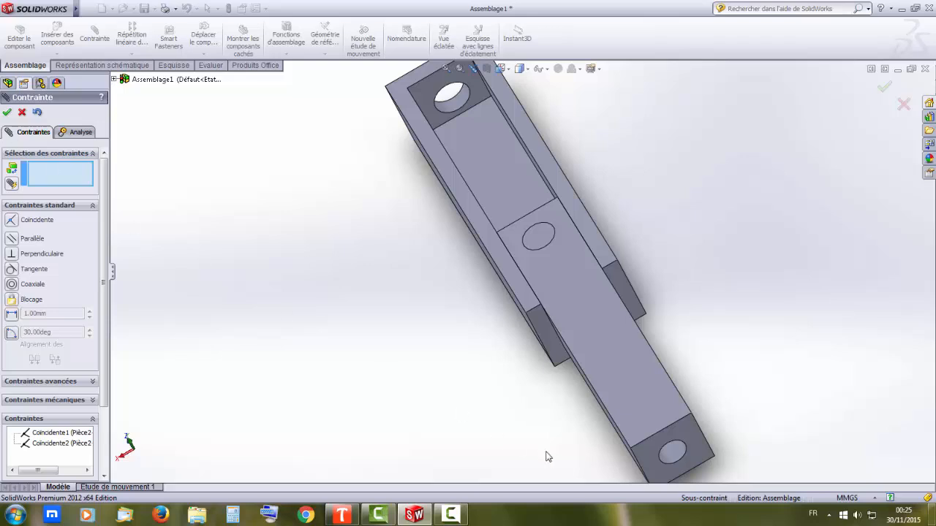
# Step: Slide Pièce1 along the channel toward Pièce2's end wall with the hole
pyautogui.moveTo(609, 366); pyautogui.dragTo(560, 264)
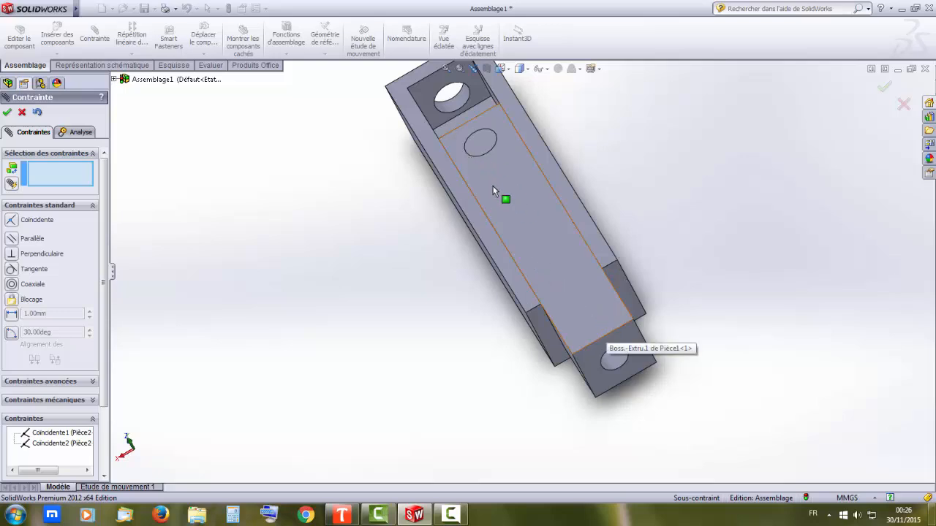
pyautogui.moveTo(492, 185); pyautogui.dragTo(645, 439, button='middle')
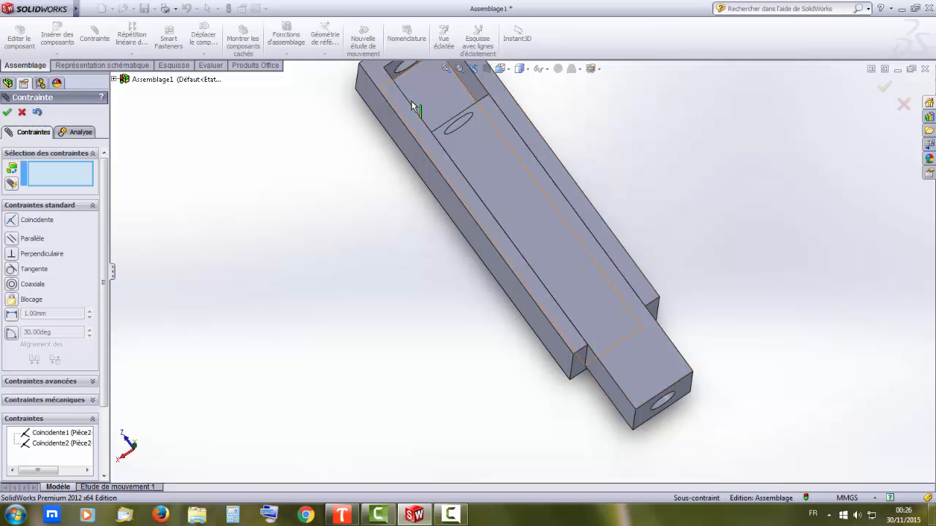
pyautogui.moveTo(410, 106); pyautogui.dragTo(376, 130, button='middle')
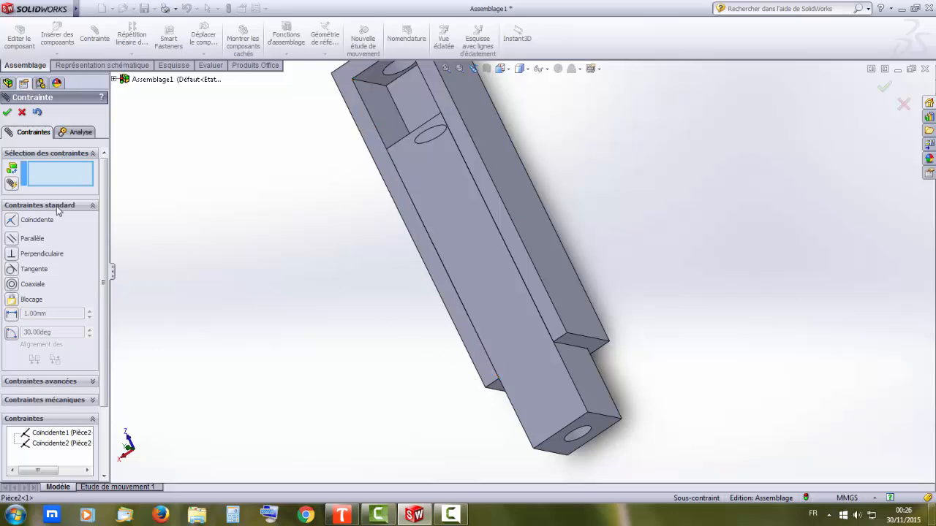
# Step: Add a coincident mate between the free inner side face of Pièce2's channel and the matching long face of Pièce1
pyautogui.click(381, 119)
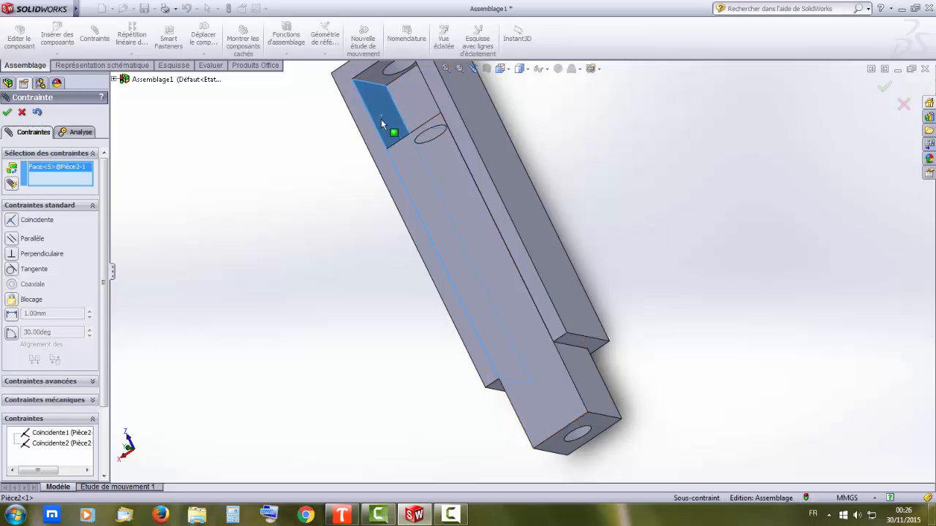
pyautogui.moveTo(475, 324); pyautogui.dragTo(563, 234, button='middle')
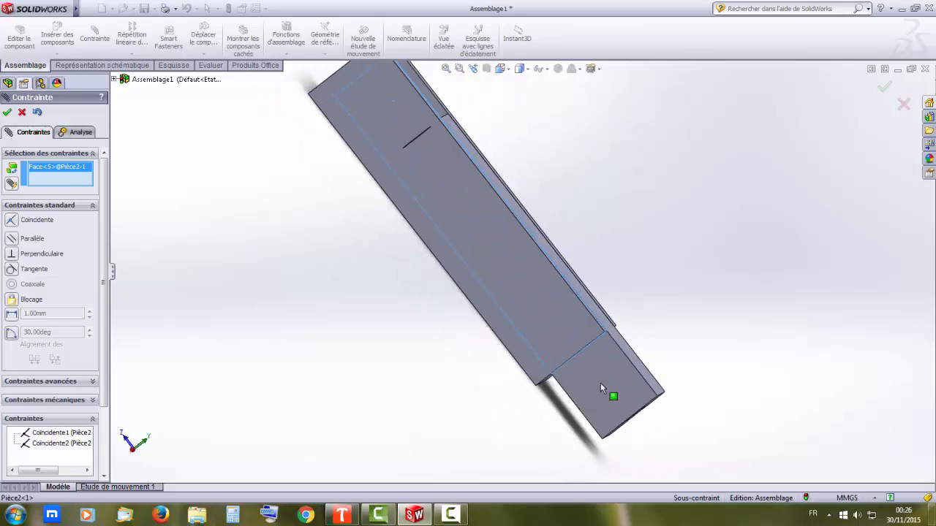
pyautogui.click(604, 400)
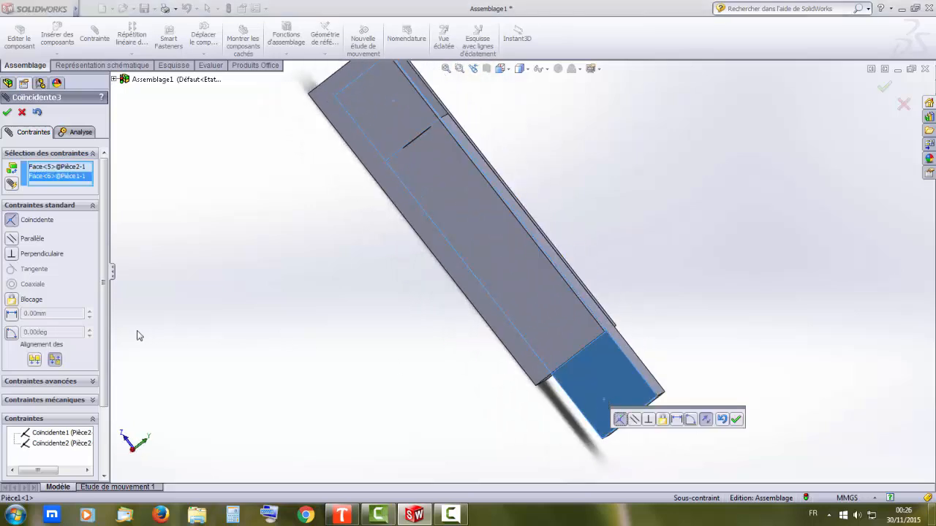
pyautogui.click(7, 113)
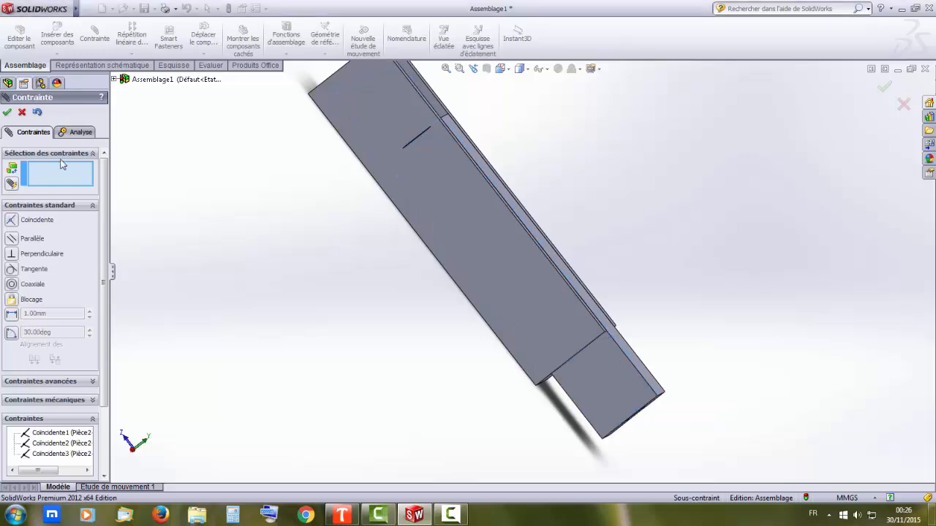
# Step: Slide Pièce1 slightly along Pièce2's channel and finish adding mates
pyautogui.moveTo(368, 307); pyautogui.dragTo(423, 349, button='middle')
pyautogui.moveTo(459, 355); pyautogui.dragTo(447, 324)
pyautogui.moveTo(460, 272); pyautogui.dragTo(382, 412, button='middle')
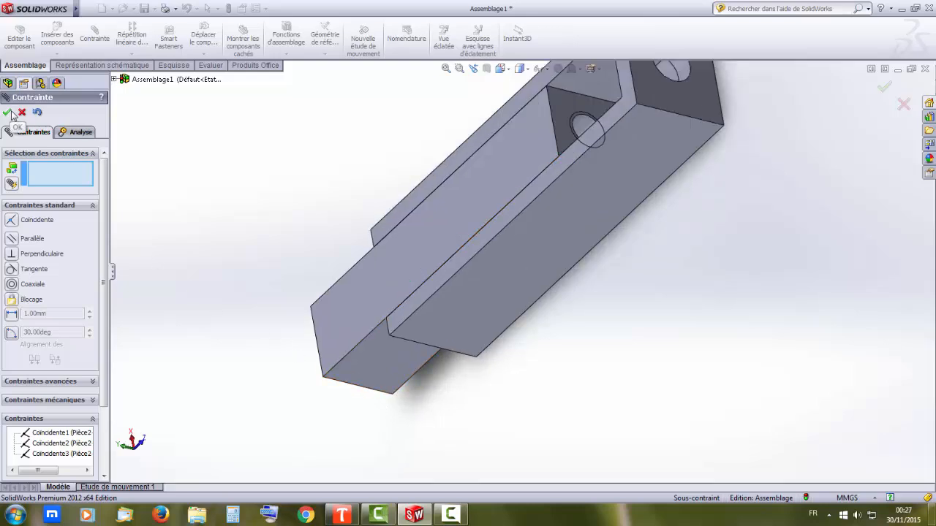
pyautogui.click(7, 113)
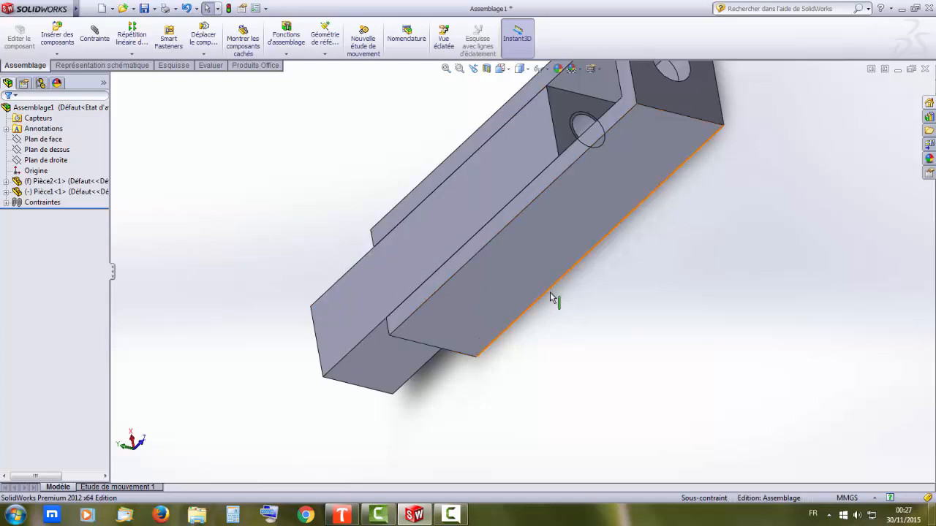
# Step: Examine how Pièce1 sits in the channel and how its hole faces the hole in Pièce2's end wall
pyautogui.scroll(2, 567, 289)
pyautogui.scroll(2, 570, 270)
pyautogui.moveTo(557, 185); pyautogui.dragTo(609, 269, button='middle')
pyautogui.scroll(-3, 548, 198)
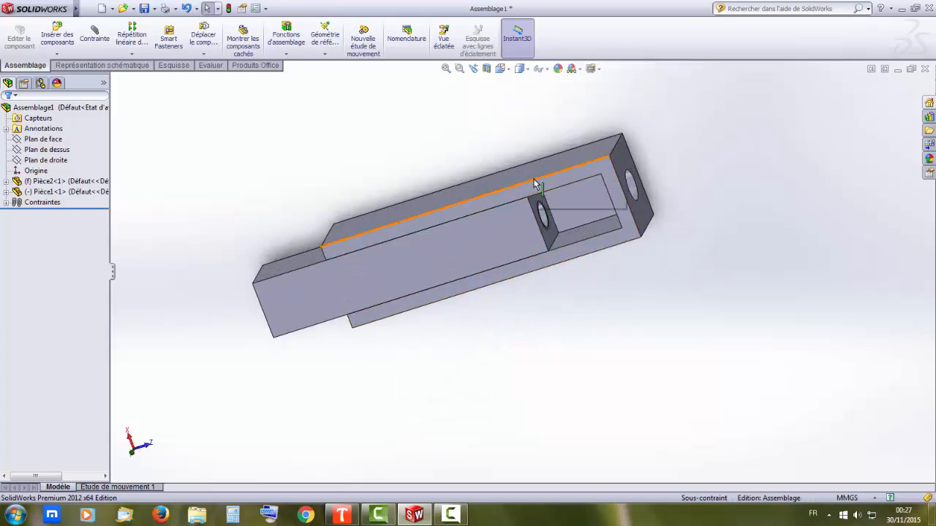
pyautogui.moveTo(539, 184); pyautogui.dragTo(507, 119, button='middle')
pyautogui.scroll(-2, 546, 127)
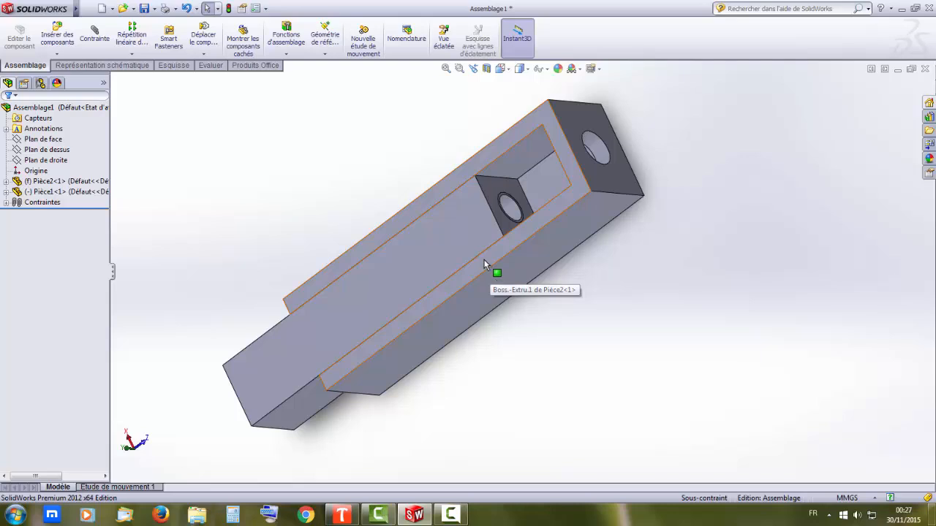
pyautogui.moveTo(484, 260)
pyautogui.mouseDown(button='middle')
pyautogui.moveTo(468, 247)
pyautogui.moveTo(481, 244)
pyautogui.moveTo(491, 272)
pyautogui.mouseUp(button='middle')
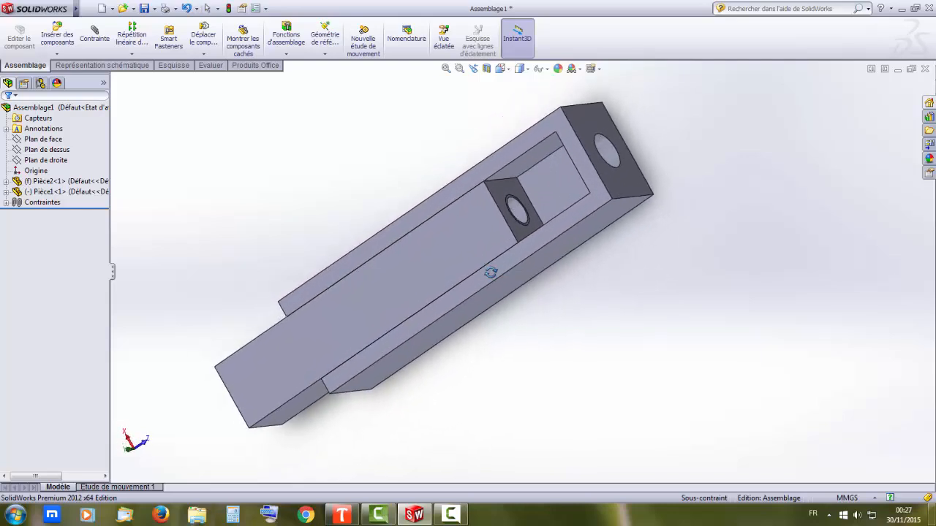
# Step: Activate the Toolbox in the design library
pyautogui.click(930, 118)
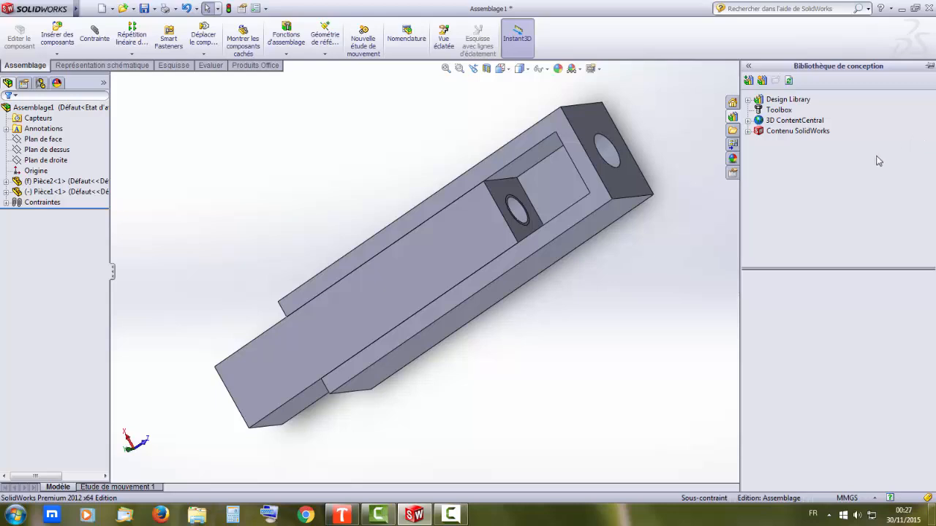
pyautogui.click(759, 110)
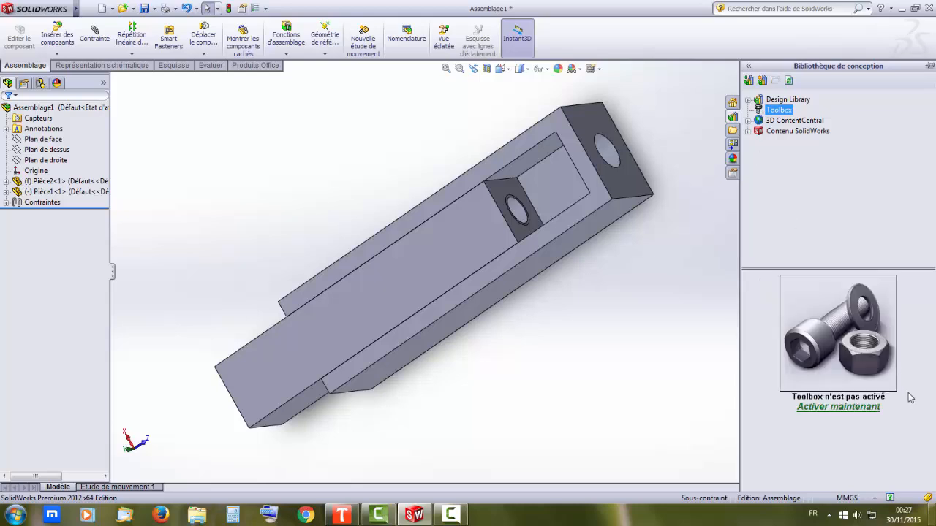
pyautogui.click(843, 408)
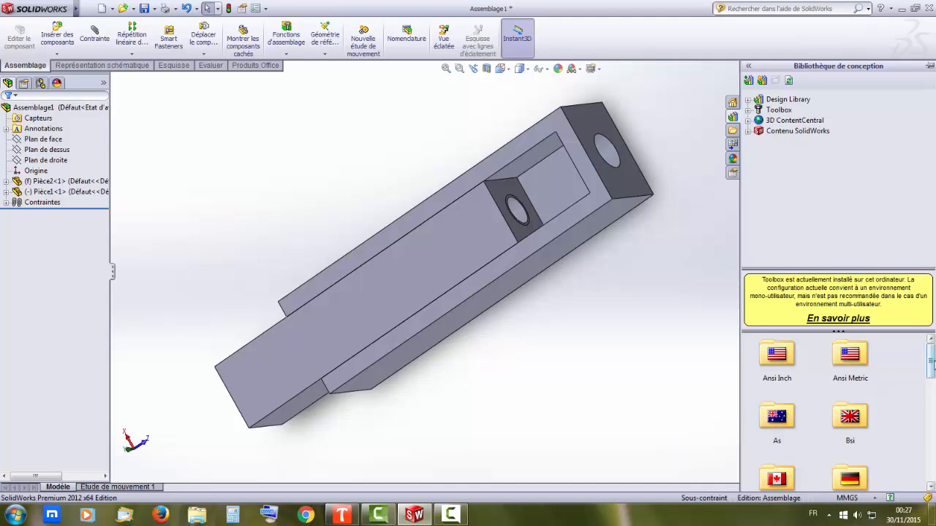
# Step: Open the Vis (screws) category of the Ansi Metric standard in the Toolbox
pyautogui.moveTo(934, 365); pyautogui.dragTo(912, 352)
pyautogui.click(851, 362)
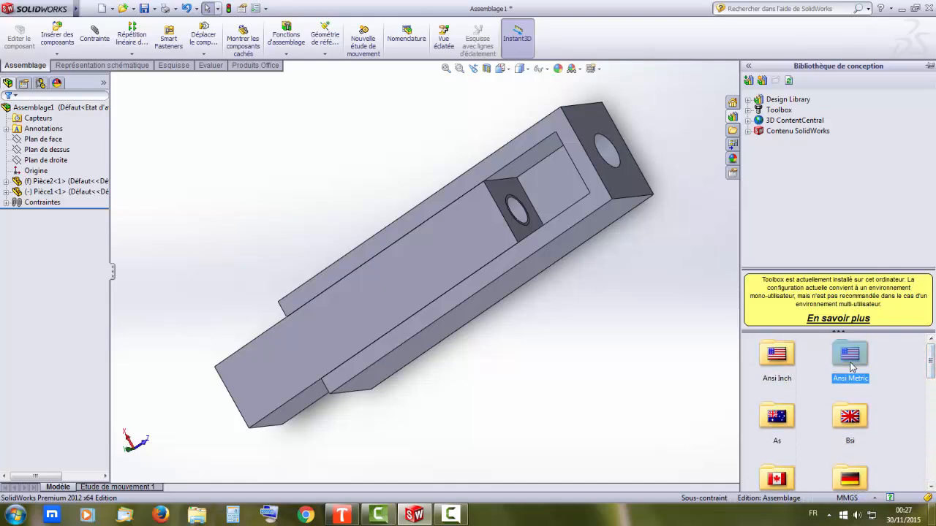
pyautogui.doubleClick(852, 363)
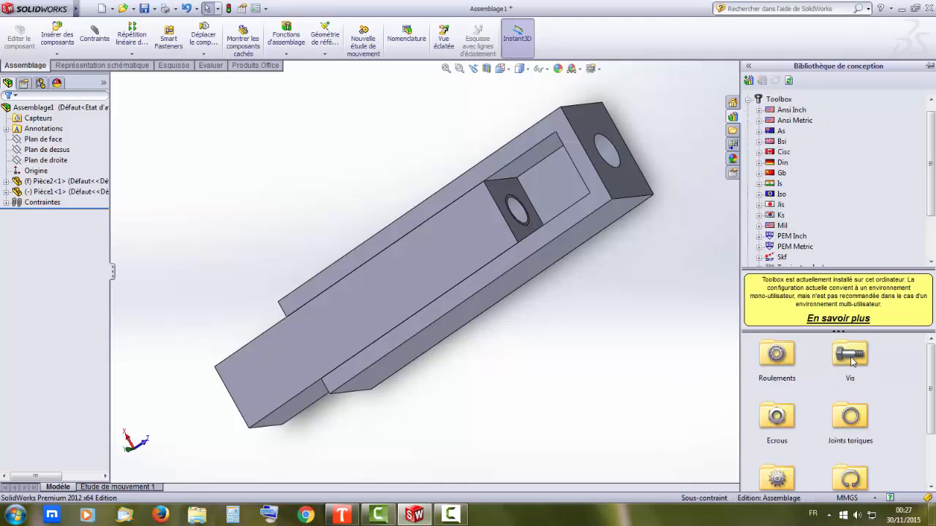
pyautogui.moveTo(935, 414)
pyautogui.mouseDown()
pyautogui.moveTo(935, 444)
pyautogui.moveTo(934, 411)
pyautogui.mouseUp()
pyautogui.click(854, 364)
pyautogui.doubleClick(853, 362)
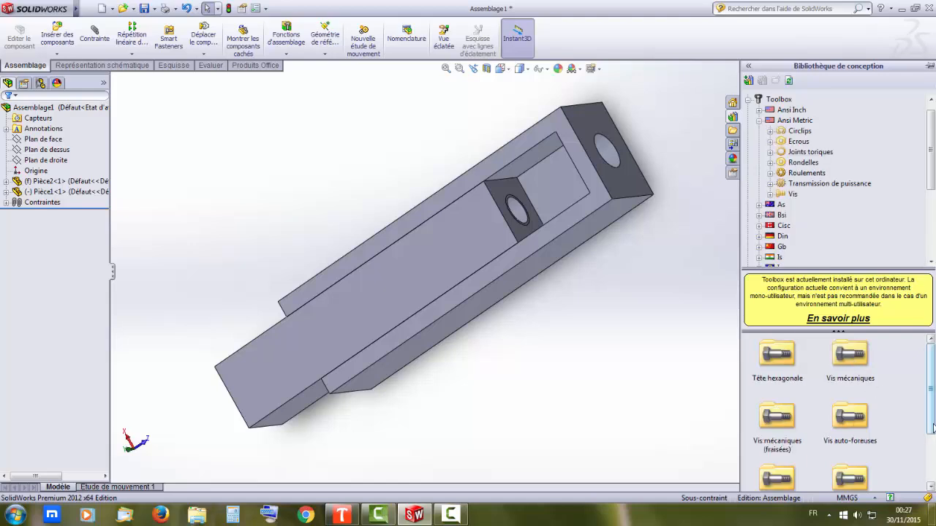
pyautogui.scroll(-3, 932, 428)
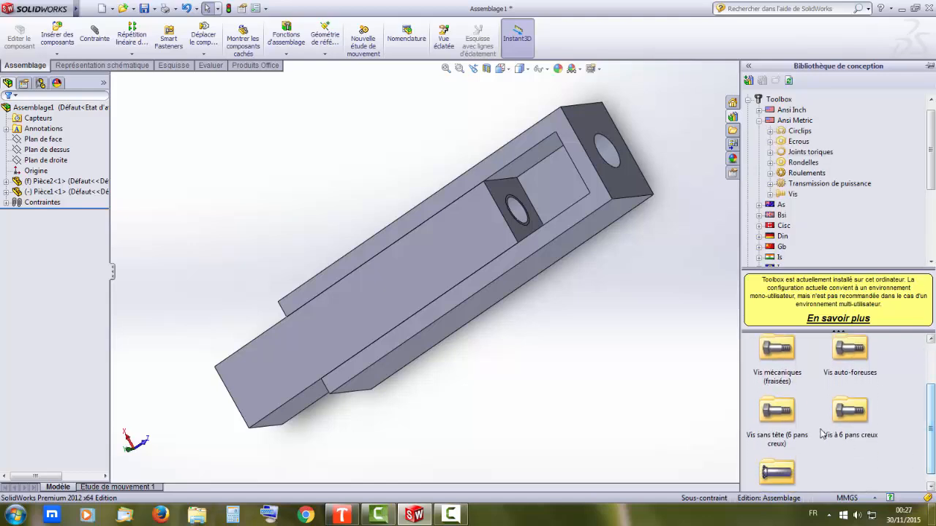
pyautogui.doubleClick(777, 415)
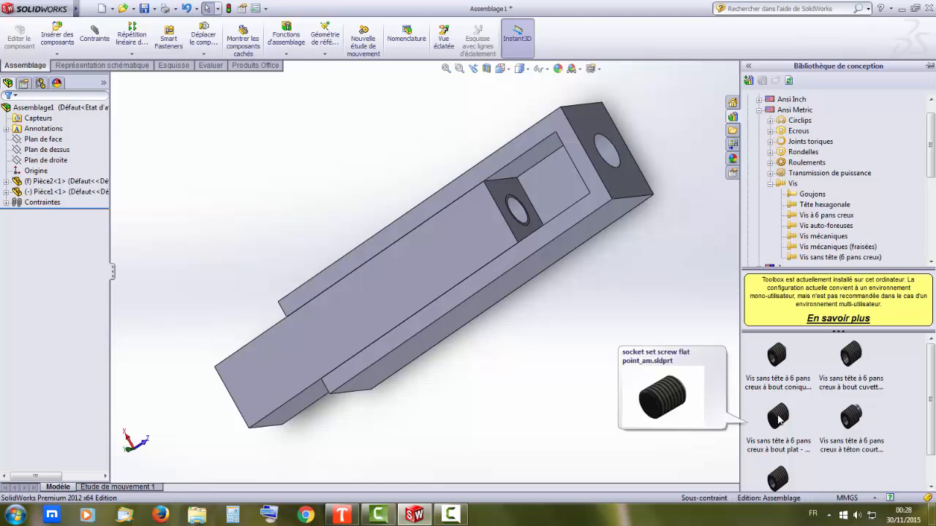
pyautogui.moveTo(933, 417)
pyautogui.mouseDown()
pyautogui.moveTo(934, 448)
pyautogui.moveTo(934, 406)
pyautogui.mouseUp()
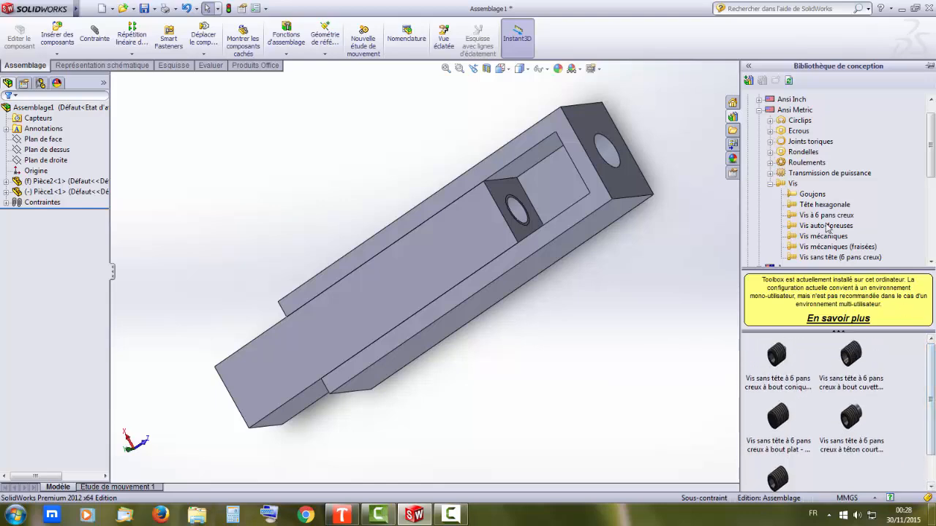
pyautogui.doubleClick(777, 184)
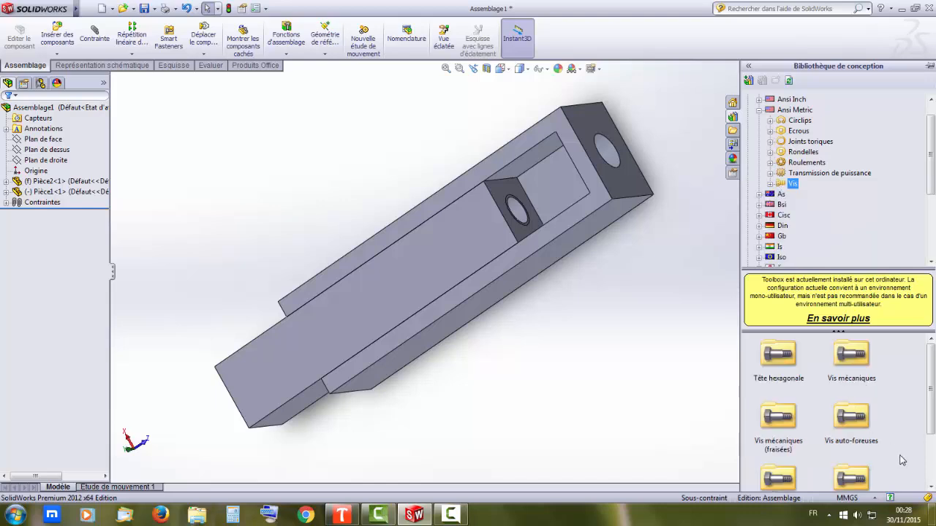
# Step: Insert the ANSI B18.3.1M socket head cap screw (CHC) from the Vis à 6 pans creux category beside the assembled parts
pyautogui.scroll(-1, 900, 456)
pyautogui.moveTo(932, 418); pyautogui.dragTo(930, 471)
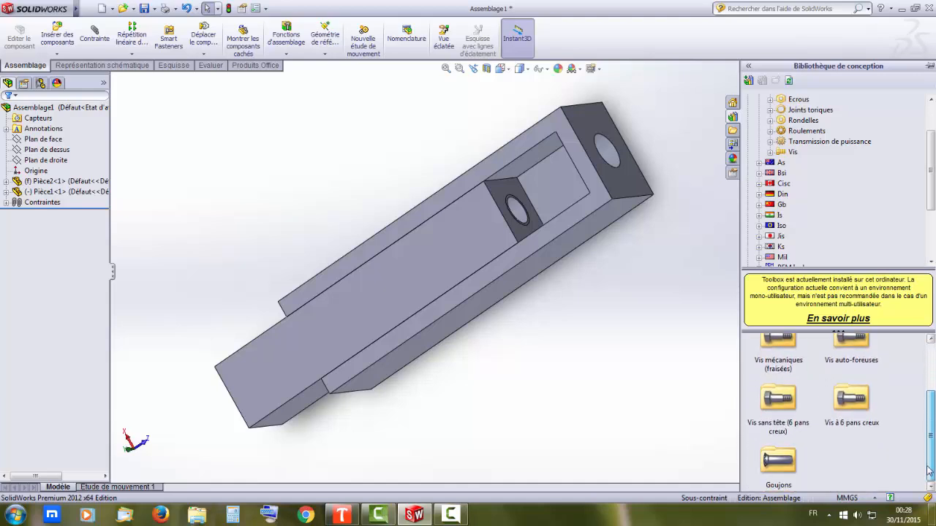
pyautogui.doubleClick(852, 402)
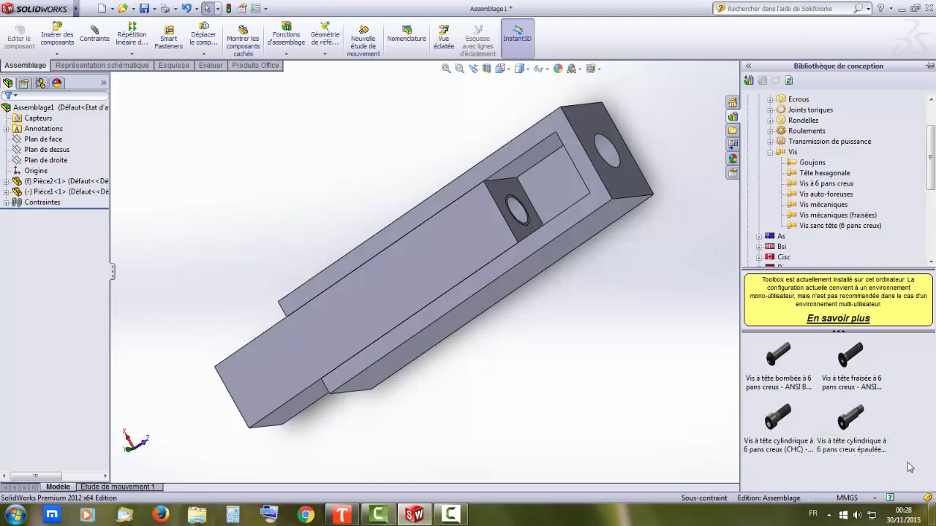
pyautogui.moveTo(777, 417)
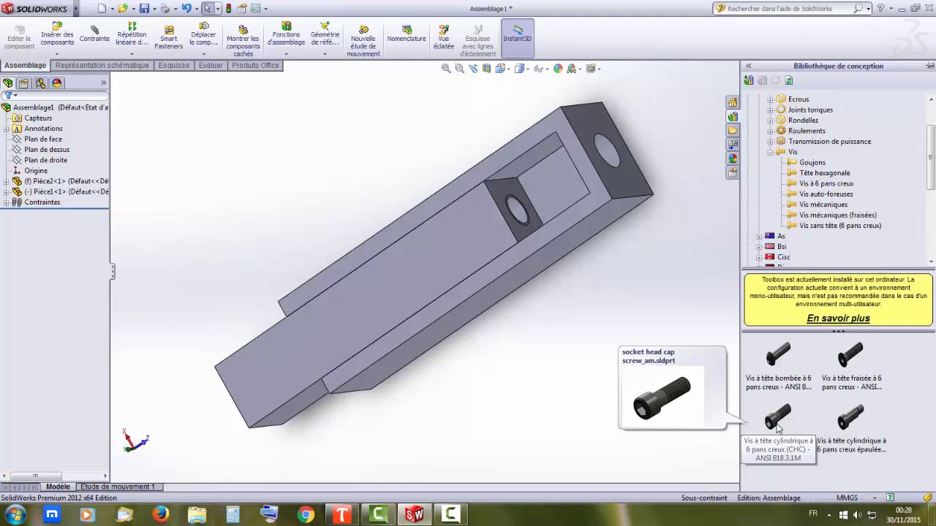
pyautogui.moveTo(778, 425); pyautogui.dragTo(695, 246)
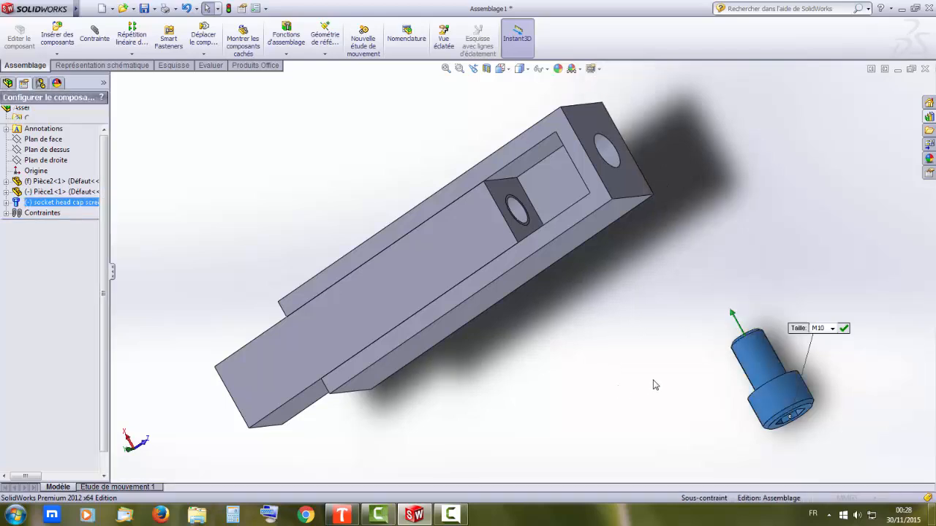
# Step: Configure the cap screw as size M10 with length 100 and finish without placing additional copies
pyautogui.click(832, 328)
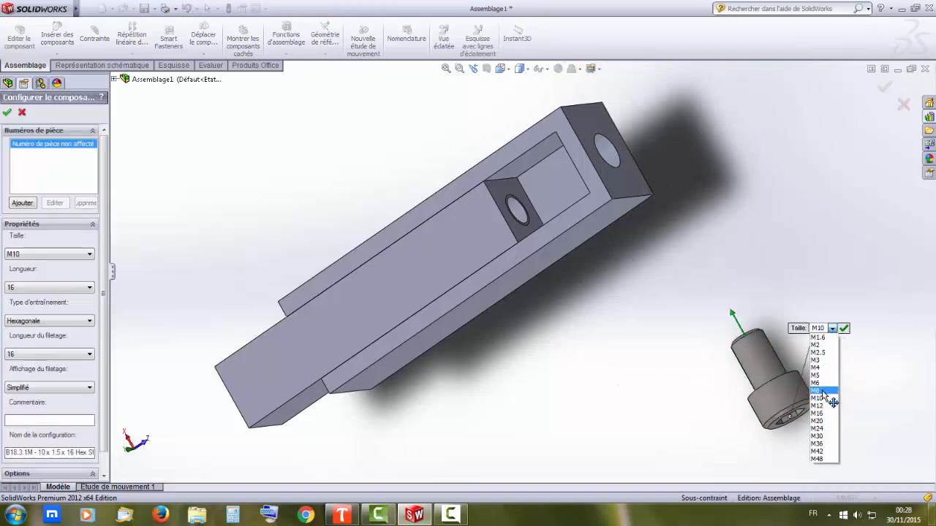
pyautogui.click(822, 399)
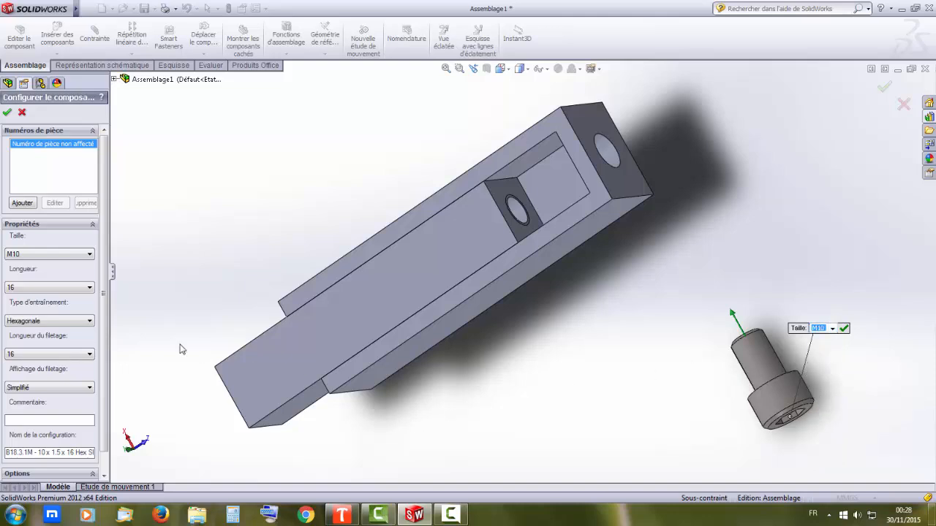
pyautogui.click(91, 289)
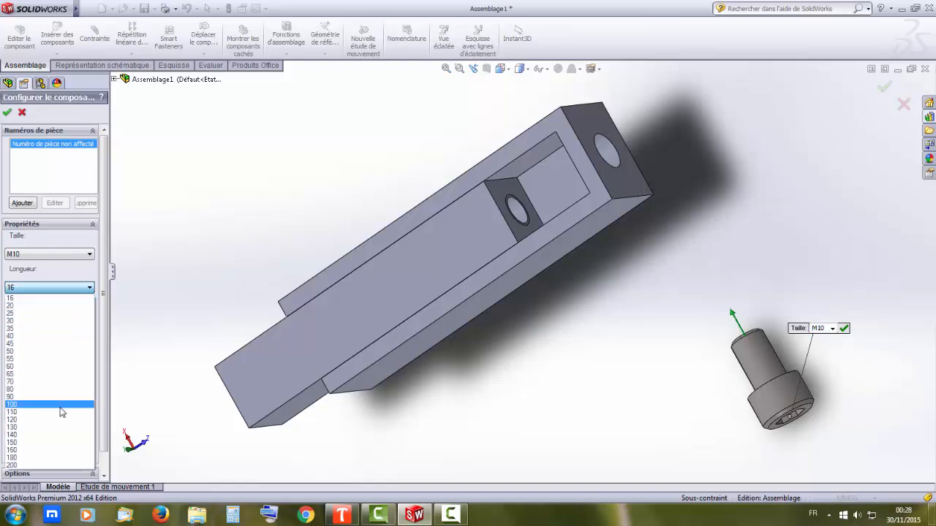
pyautogui.click(62, 405)
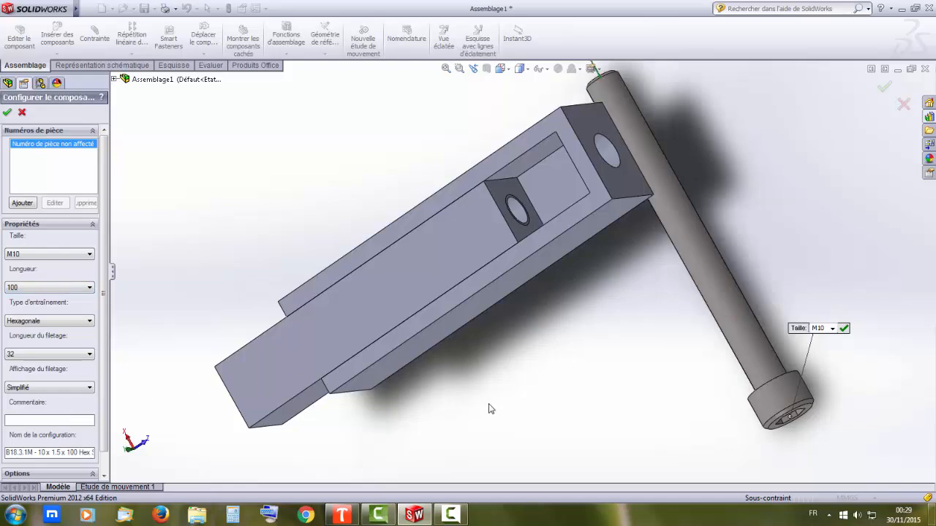
pyautogui.click(7, 113)
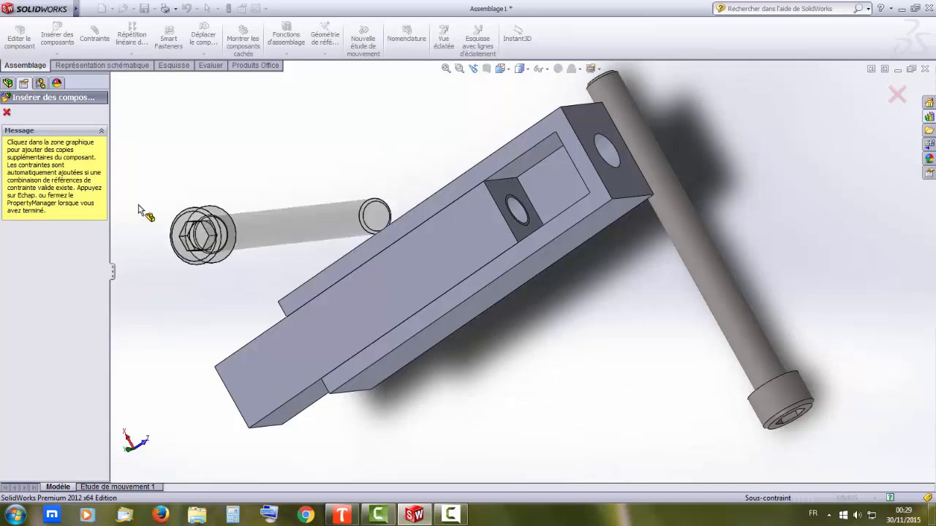
pyautogui.click(7, 113)
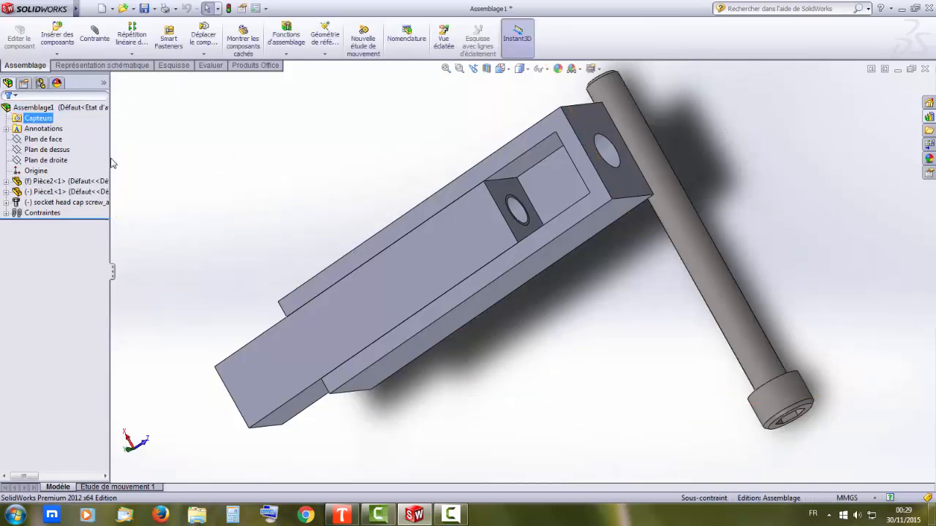
# Step: Move the cap screw to the other side of the assembled parts, clear of Pièce2's end wall
pyautogui.moveTo(803, 371); pyautogui.dragTo(756, 412, button='middle')
pyautogui.moveTo(771, 393); pyautogui.dragTo(389, 426)
pyautogui.click(494, 394)
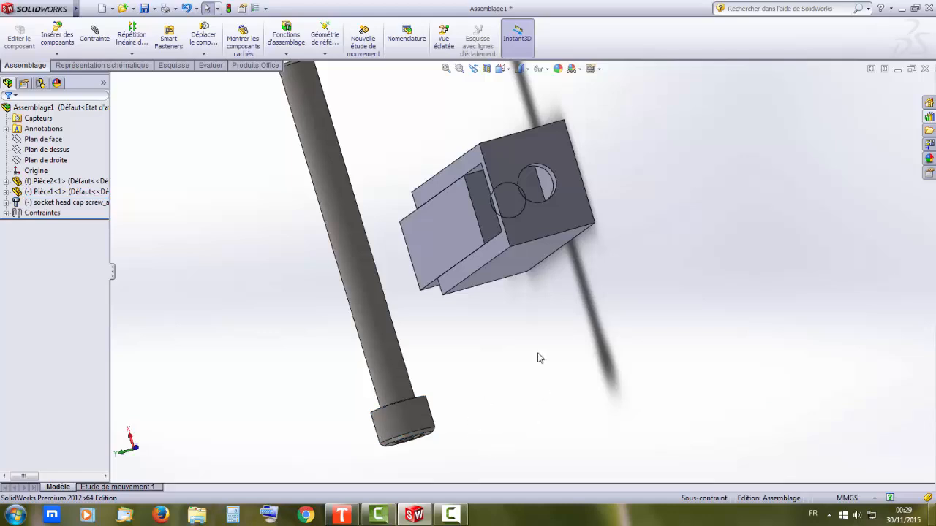
# Step: Add a coincident mate between Pièce2's outer end face with the hole and the underside of the cap screw's head
pyautogui.moveTo(617, 274)
pyautogui.mouseDown(button='middle')
pyautogui.moveTo(610, 281)
pyautogui.moveTo(643, 268)
pyautogui.moveTo(632, 269)
pyautogui.mouseUp(button='middle')
pyautogui.click(504, 148)
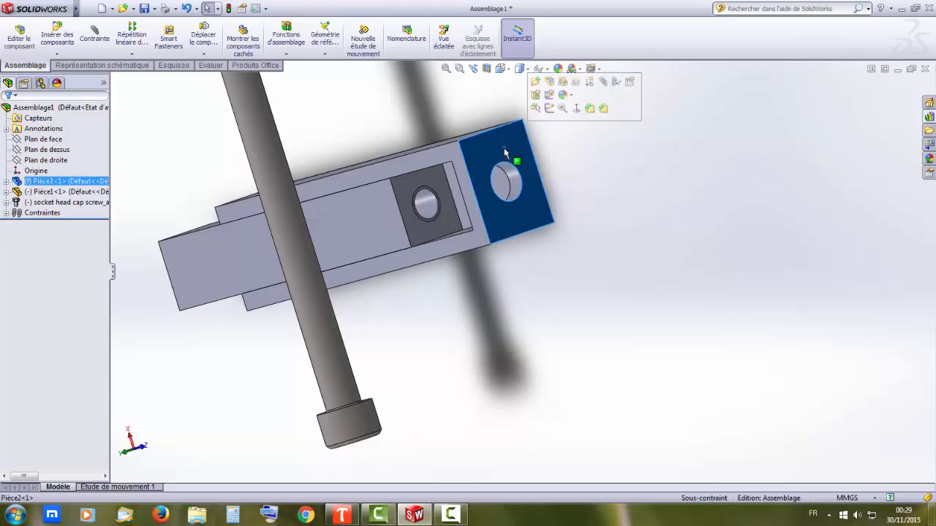
pyautogui.click(95, 43)
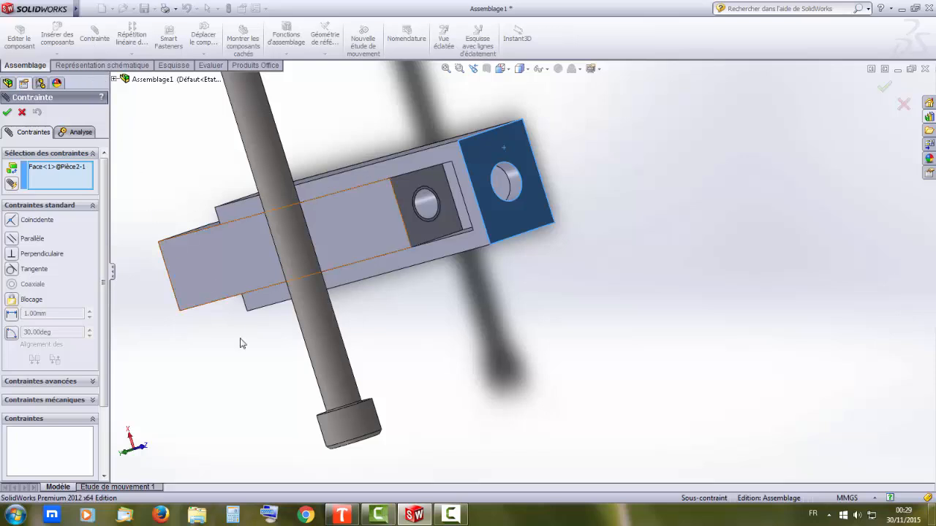
pyautogui.moveTo(351, 402)
pyautogui.mouseDown(button='middle')
pyautogui.moveTo(344, 391)
pyautogui.moveTo(365, 384)
pyautogui.moveTo(362, 397)
pyautogui.mouseUp(button='middle')
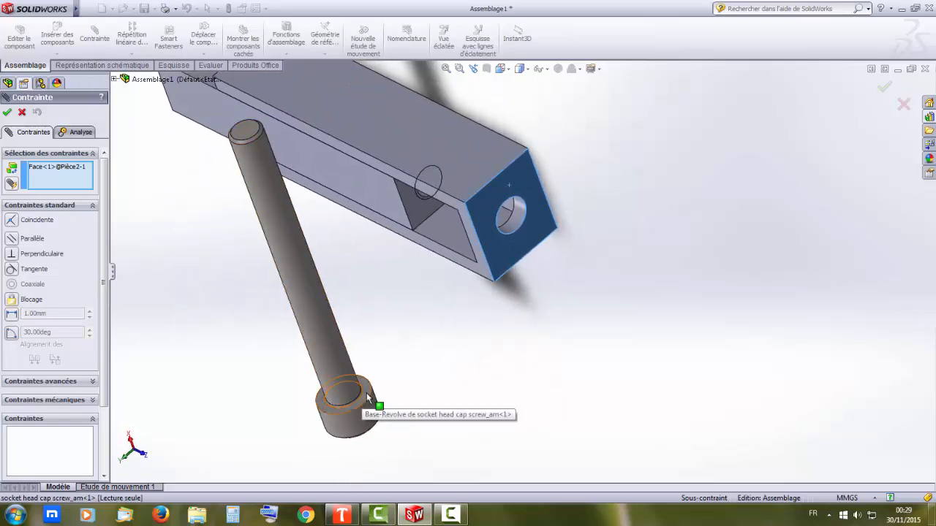
pyautogui.click(367, 393)
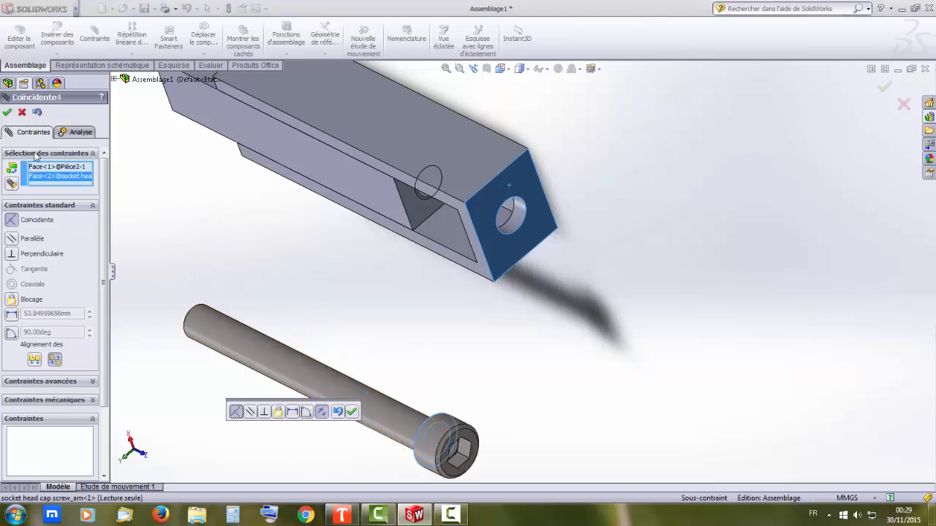
pyautogui.click(7, 114)
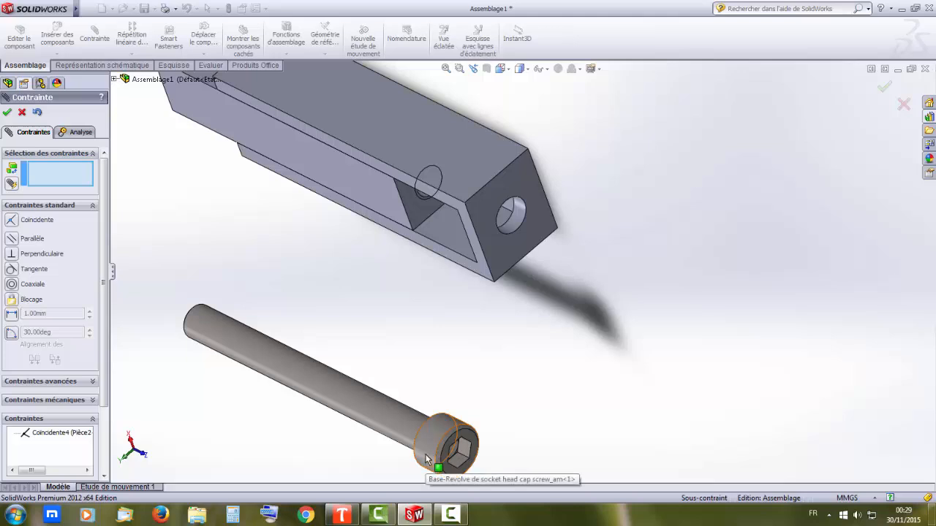
# Step: Move the cap screw farther away from the assembled parts so its shank and Pièce1's tapped hole are both accessible
pyautogui.scroll(-2, 429, 436)
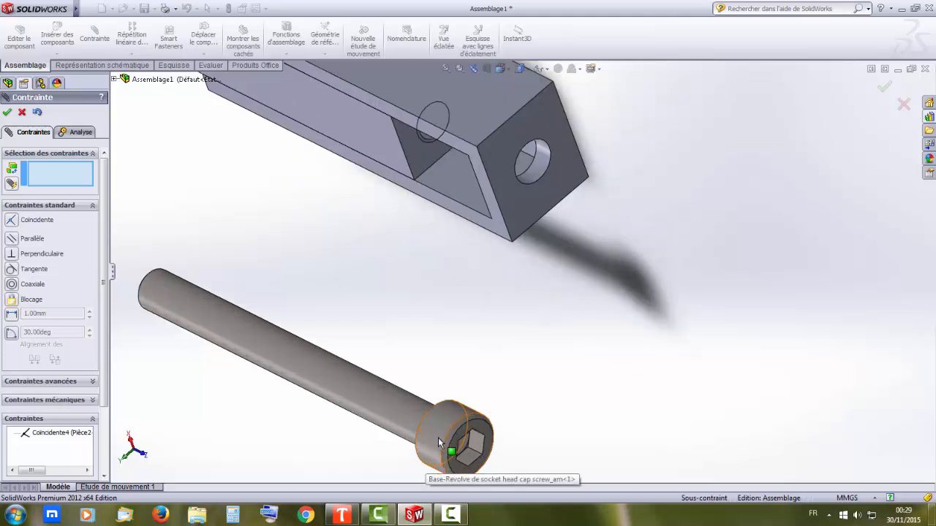
pyautogui.moveTo(438, 439); pyautogui.dragTo(925, 381)
pyautogui.scroll(-3, 519, 201)
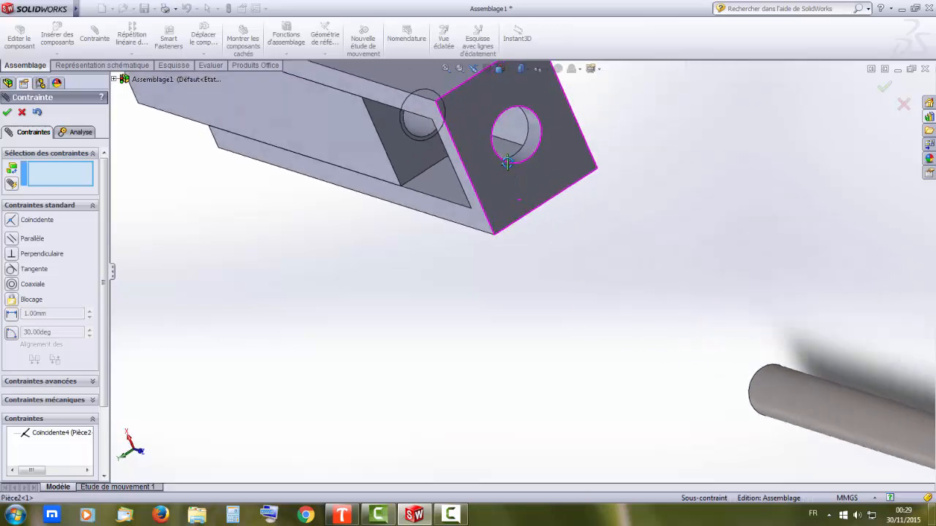
pyautogui.moveTo(508, 163); pyautogui.dragTo(541, 183, button='middle')
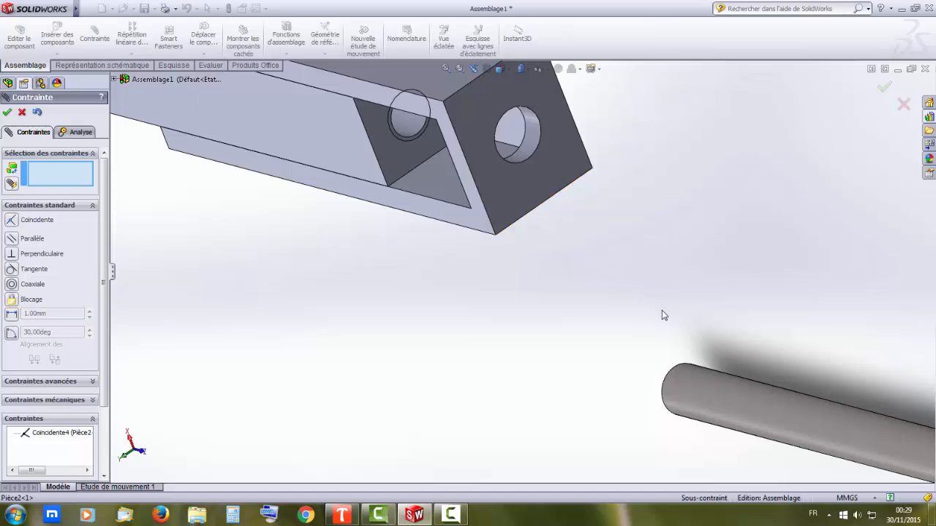
pyautogui.scroll(5, 661, 314)
pyautogui.moveTo(661, 317); pyautogui.dragTo(572, 261, button='middle')
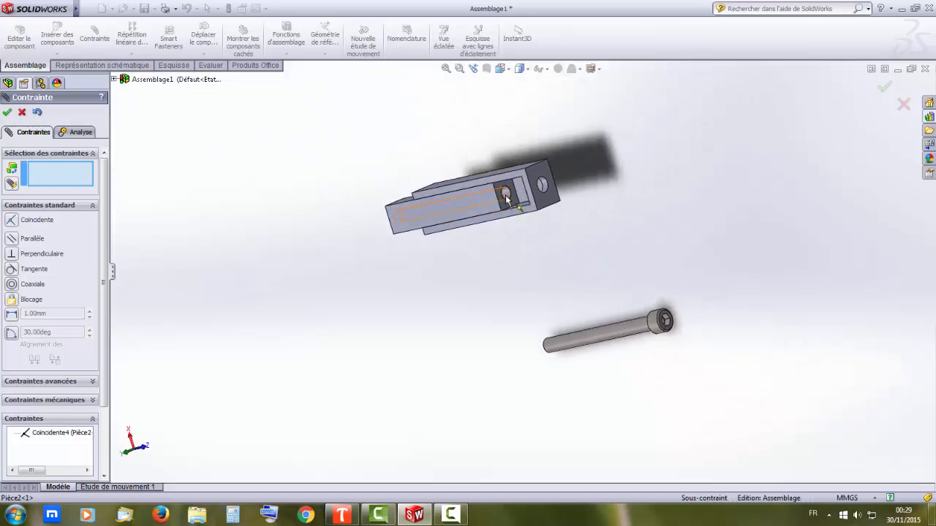
# Step: Add a mechanical screw mate (Hélicoïdale) of 1 revolution/mm between the cap screw's shank and Pièce1's M10 tapped hole
pyautogui.click(608, 335)
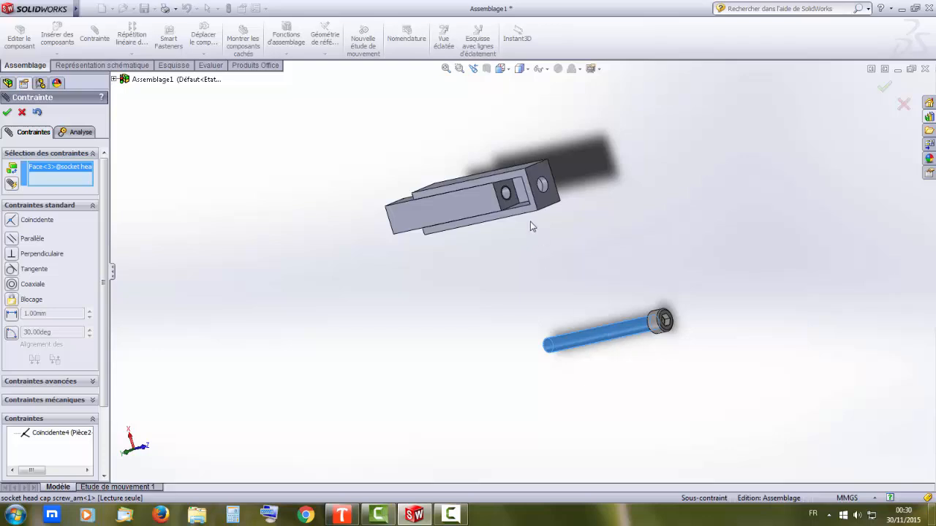
pyautogui.scroll(-5, 508, 199)
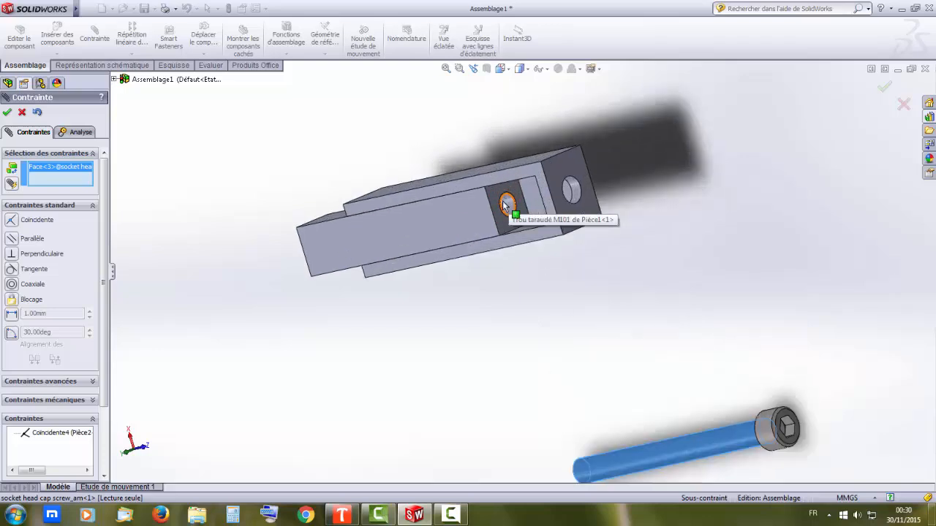
pyautogui.click(514, 209)
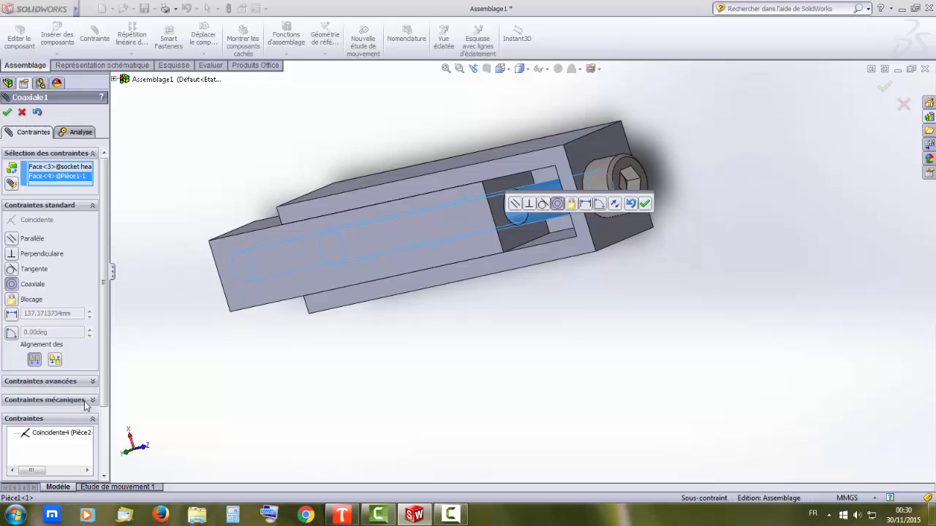
pyautogui.scroll(-3, 73, 364)
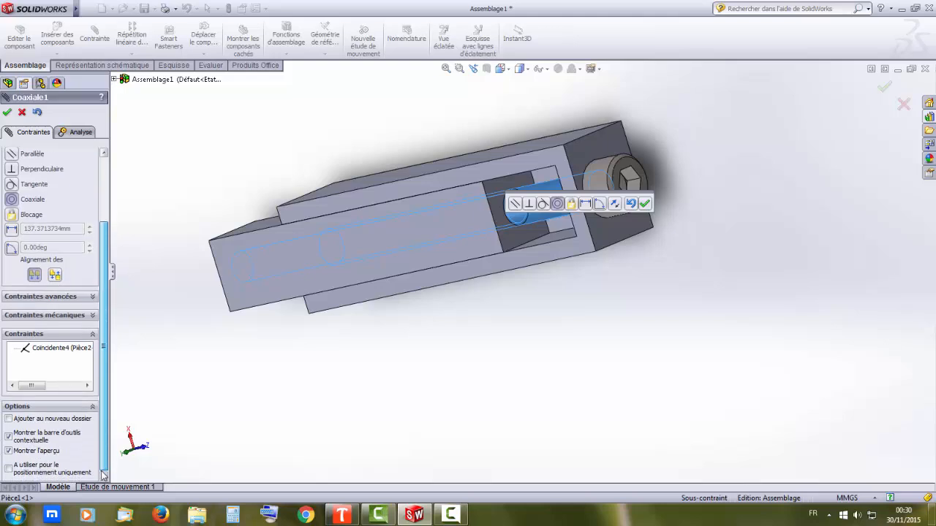
pyautogui.click(84, 316)
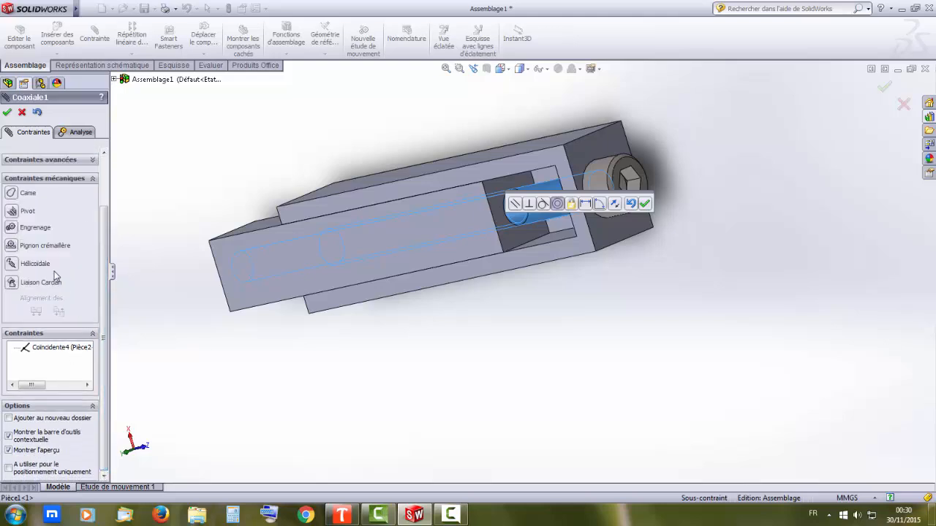
pyautogui.click(12, 264)
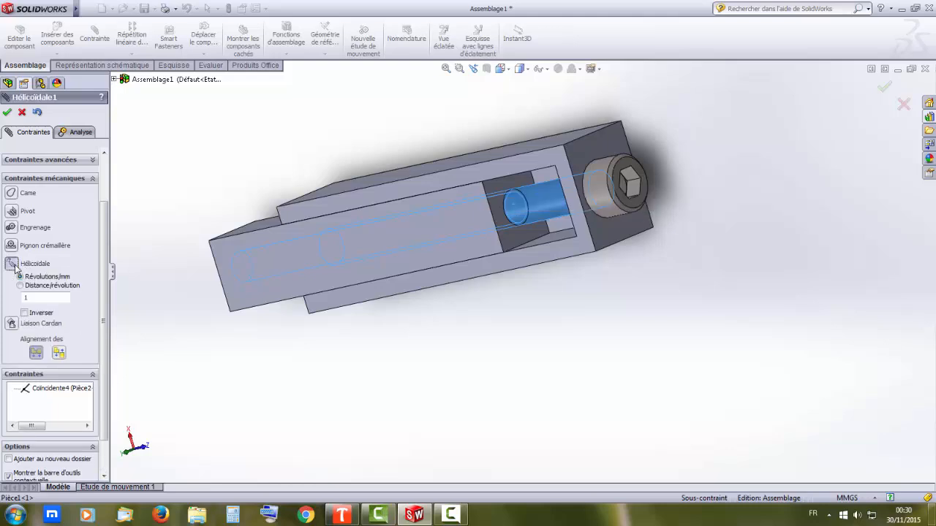
pyautogui.click(7, 113)
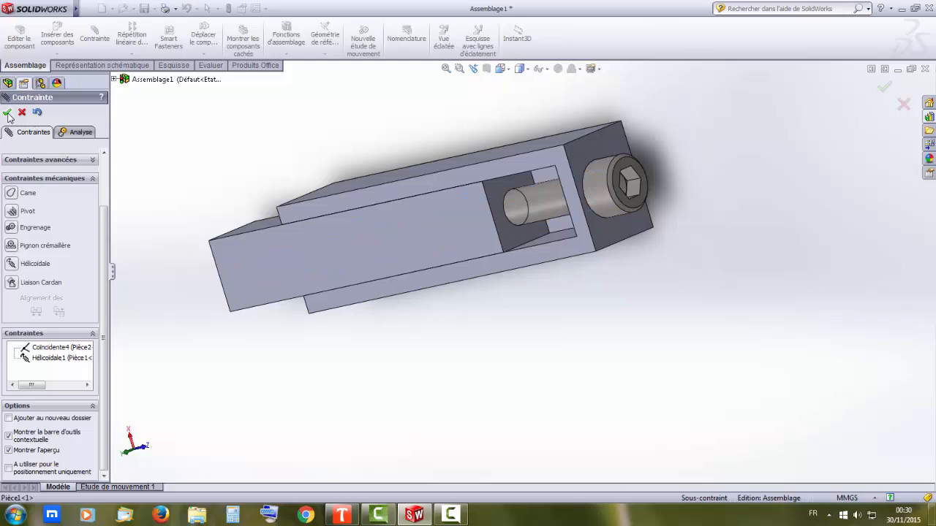
# Step: Finish adding mates and rotate the cap screw by its head to drive Pièce1 along Pièce2's channel
pyautogui.scroll(-2, 599, 257)
pyautogui.scroll(3, 599, 256)
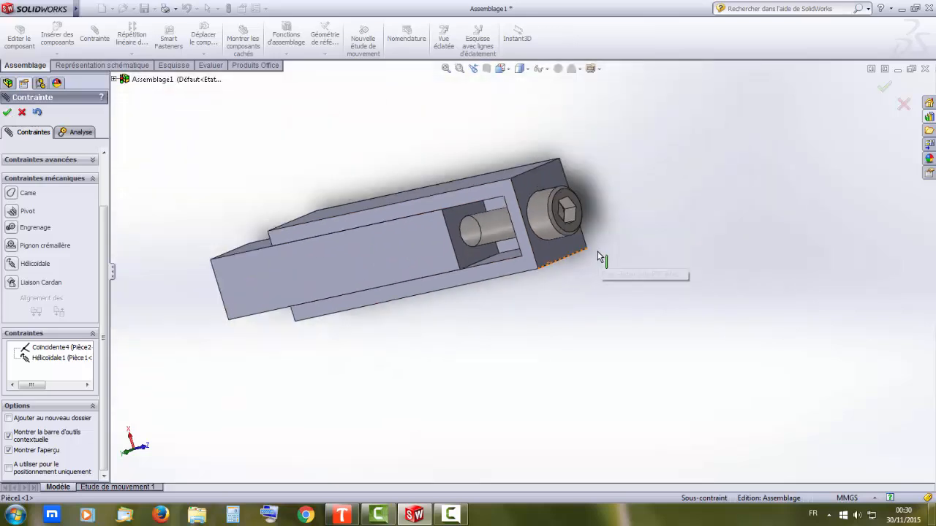
pyautogui.moveTo(588, 255); pyautogui.dragTo(625, 387, button='middle')
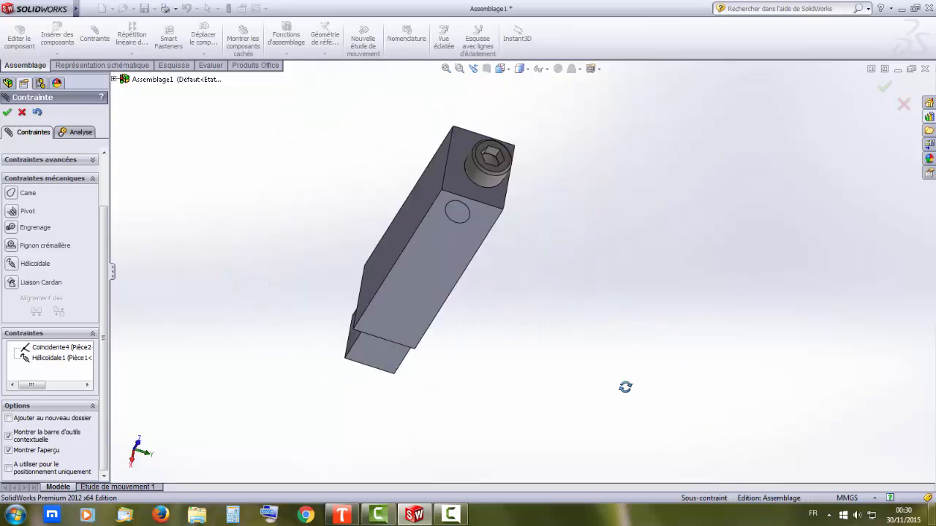
pyautogui.click(7, 112)
pyautogui.moveTo(409, 291); pyautogui.dragTo(563, 201, button='middle')
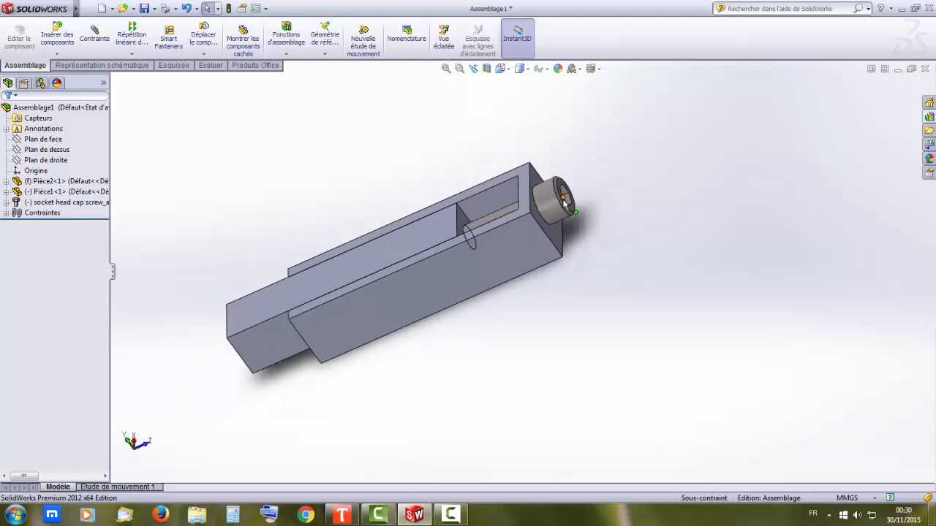
pyautogui.moveTo(555, 205); pyautogui.dragTo(565, 227)
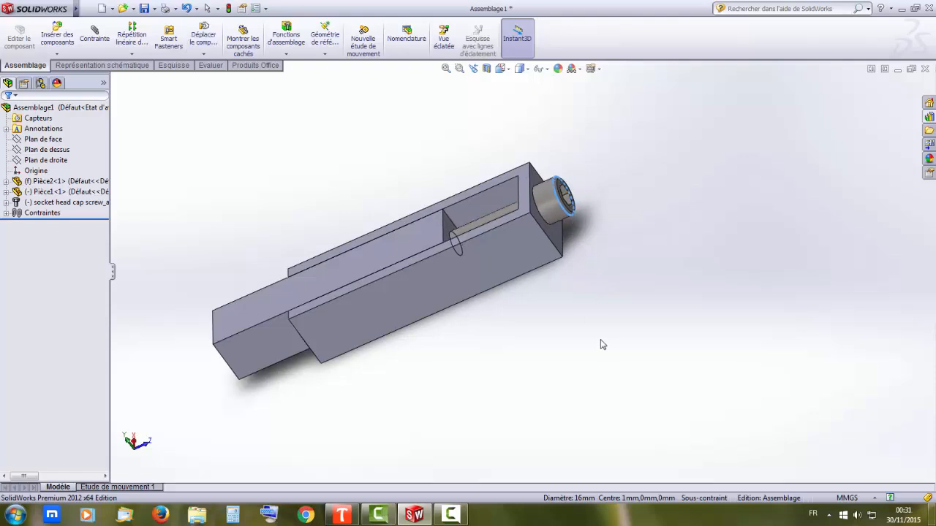
# Step: Open motion study Etude de mouvement 1 and extend the assembly's animation to 18 seconds
pyautogui.click(110, 487)
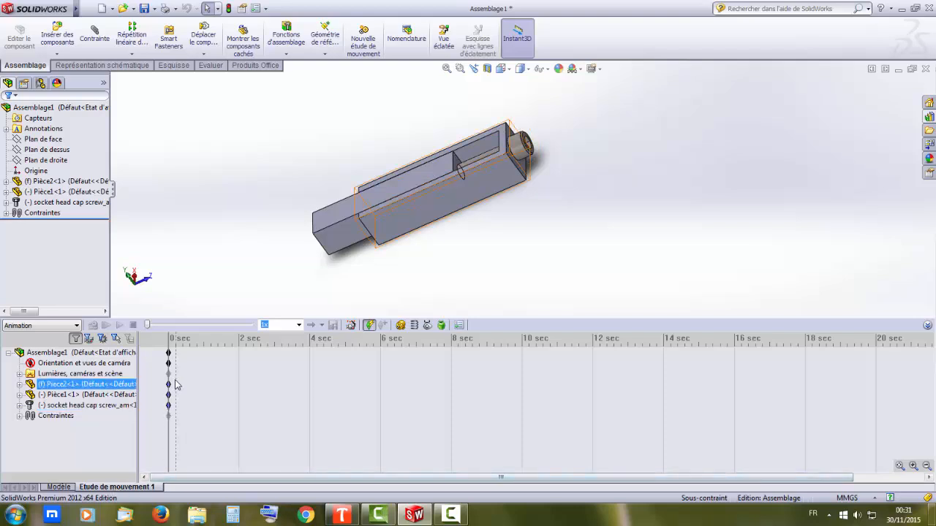
pyautogui.click(168, 353)
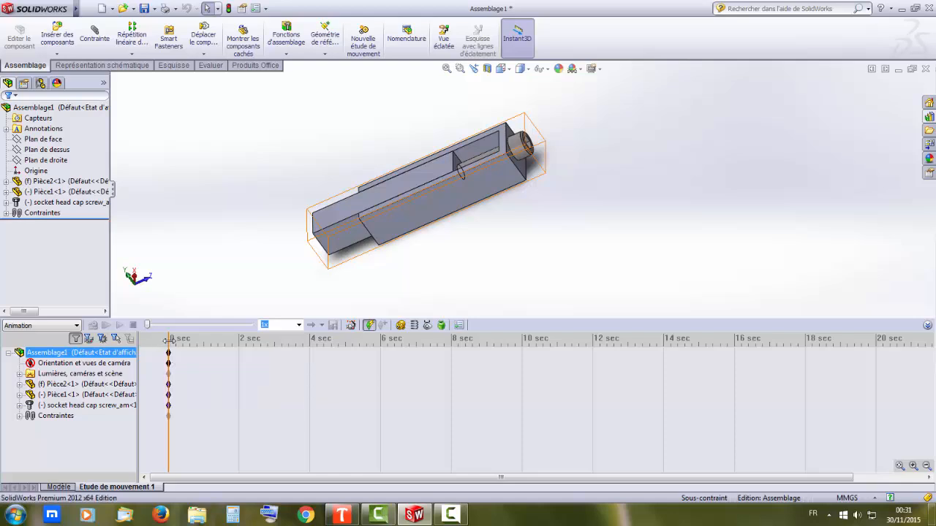
pyautogui.moveTo(169, 340); pyautogui.dragTo(803, 325)
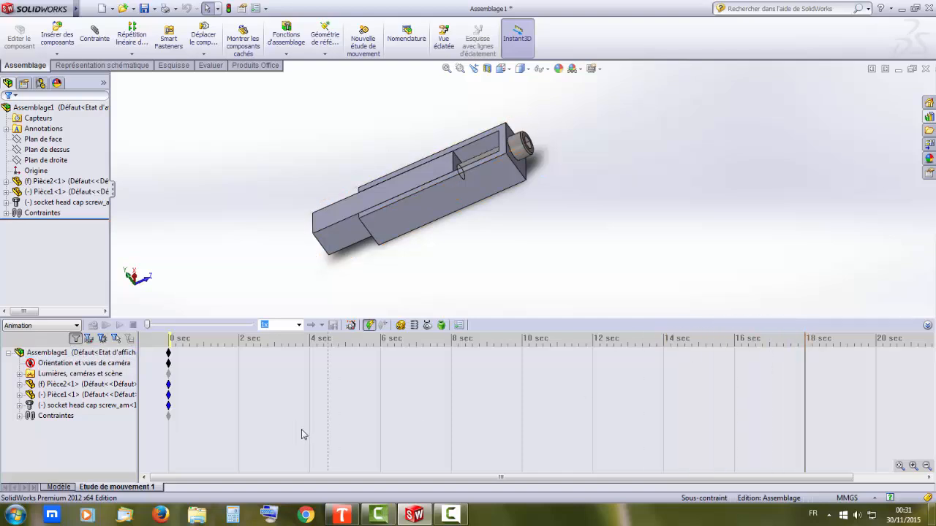
pyautogui.click(168, 354)
pyautogui.moveTo(168, 354); pyautogui.dragTo(181, 355)
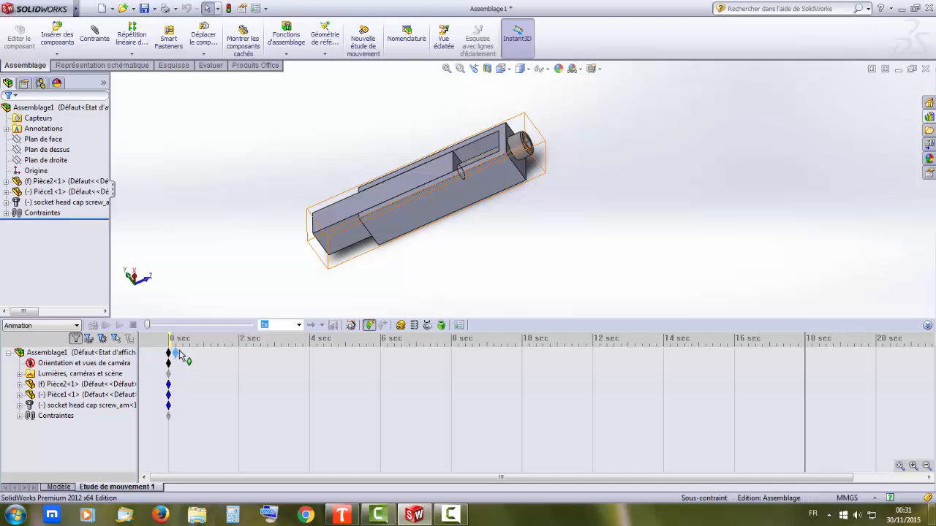
pyautogui.moveTo(571, 372); pyautogui.dragTo(807, 372)
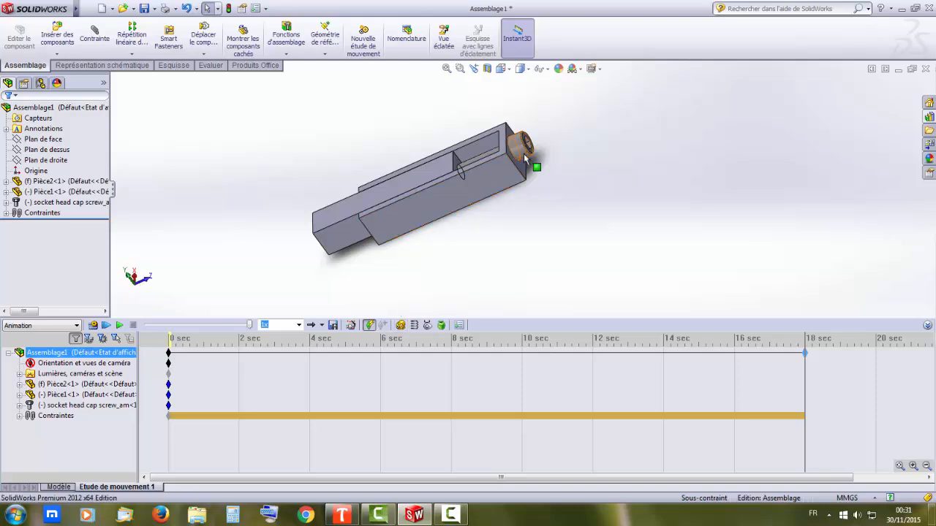
# Step: Add a rotary motor at a constant 100 RPM on the circular edge of the cap screw's head
pyautogui.click(401, 326)
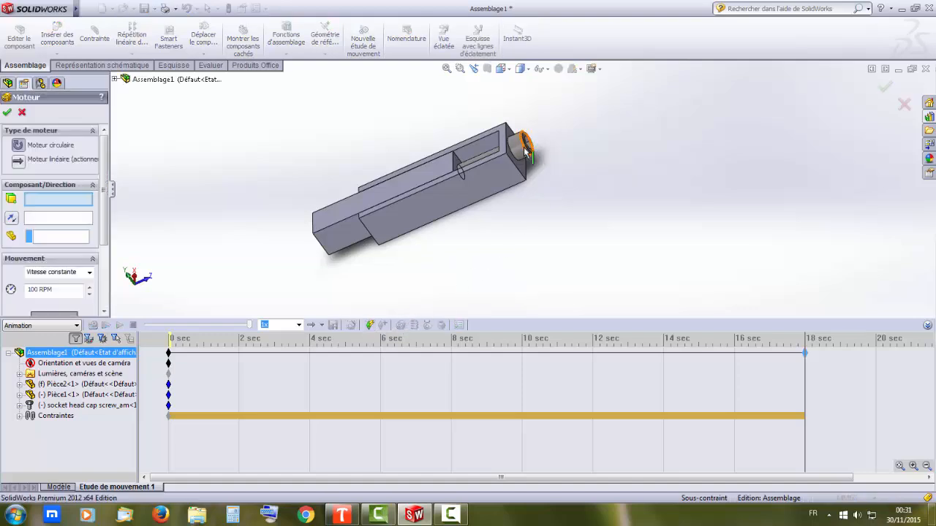
pyautogui.scroll(-3, 530, 156)
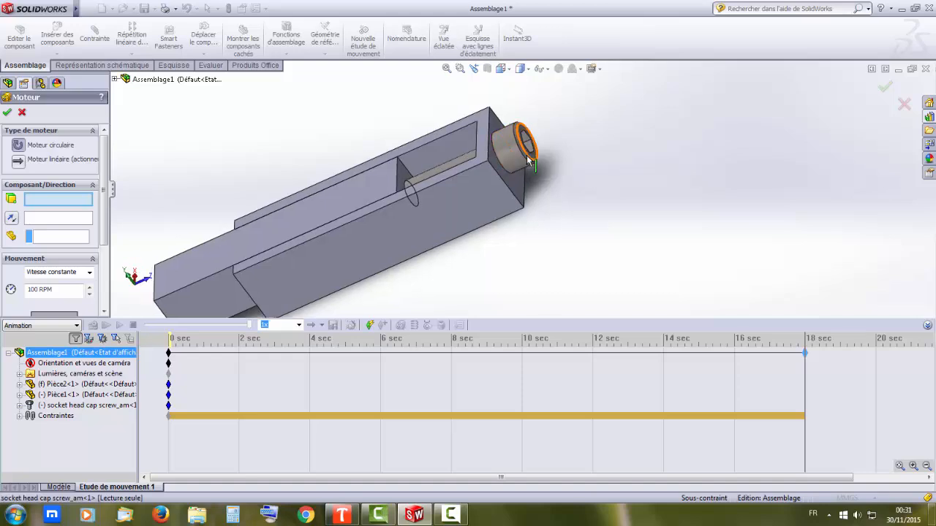
pyautogui.click(528, 159)
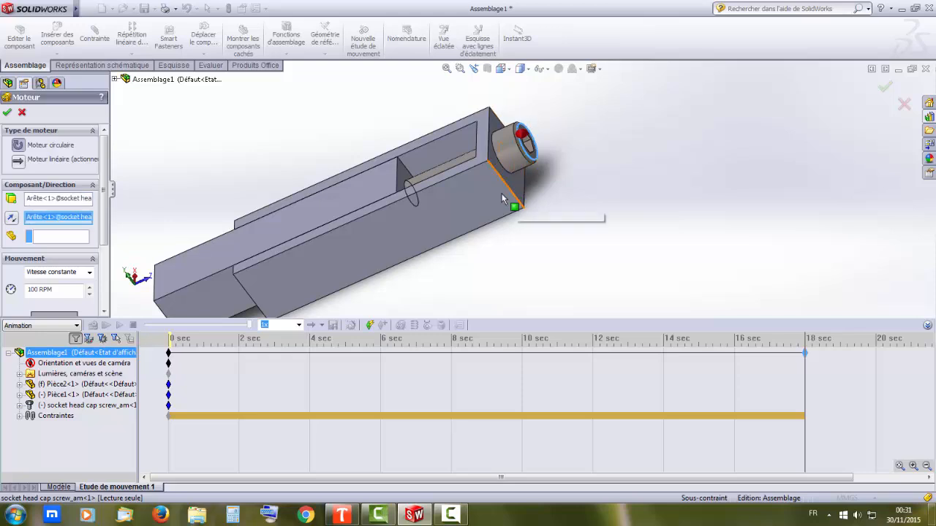
pyautogui.click(98, 367)
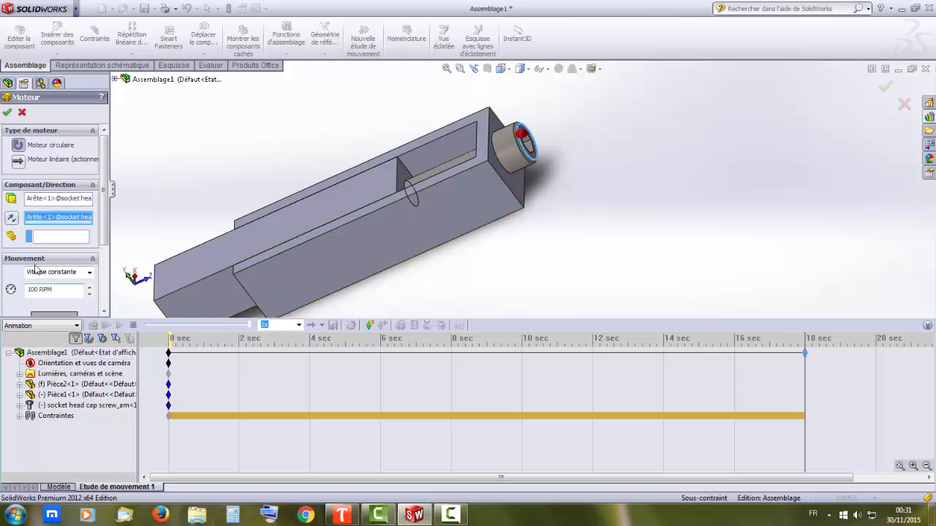
pyautogui.click(7, 114)
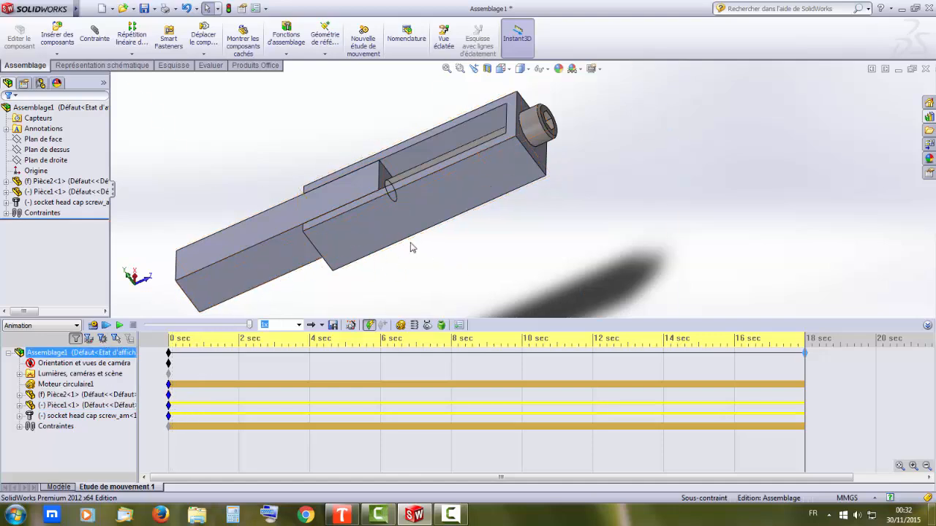
# Step: Try to shift Pièce1 in the channel and play the animation from the start
pyautogui.moveTo(333, 191); pyautogui.dragTo(319, 213)
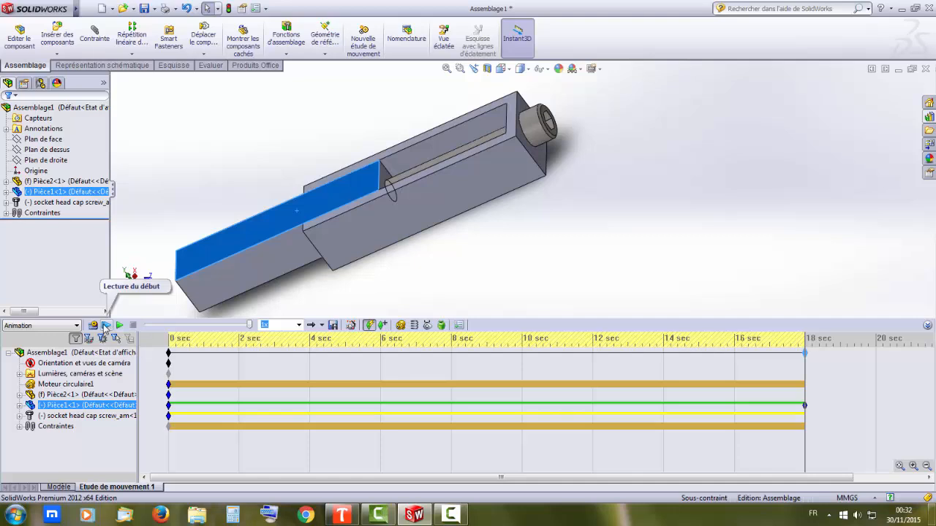
pyautogui.click(105, 326)
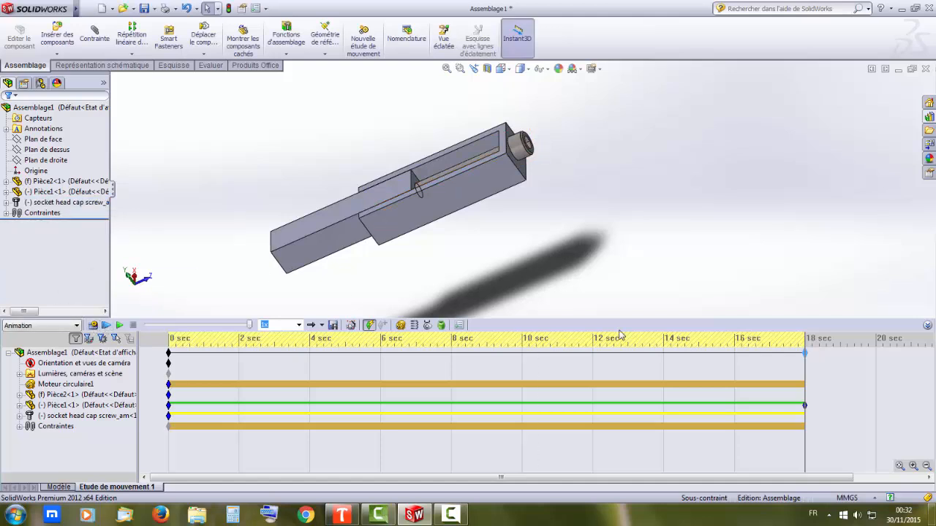
pyautogui.click(84, 405)
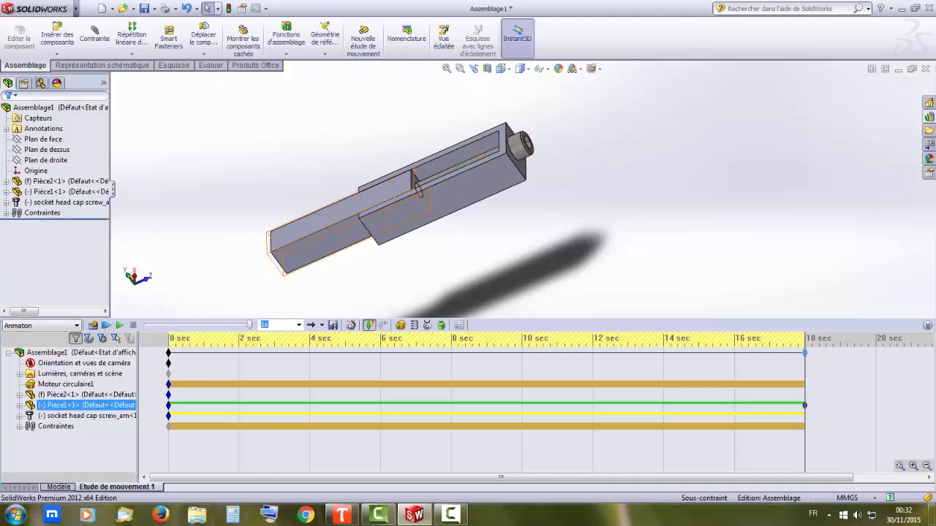
pyautogui.click(451, 514)
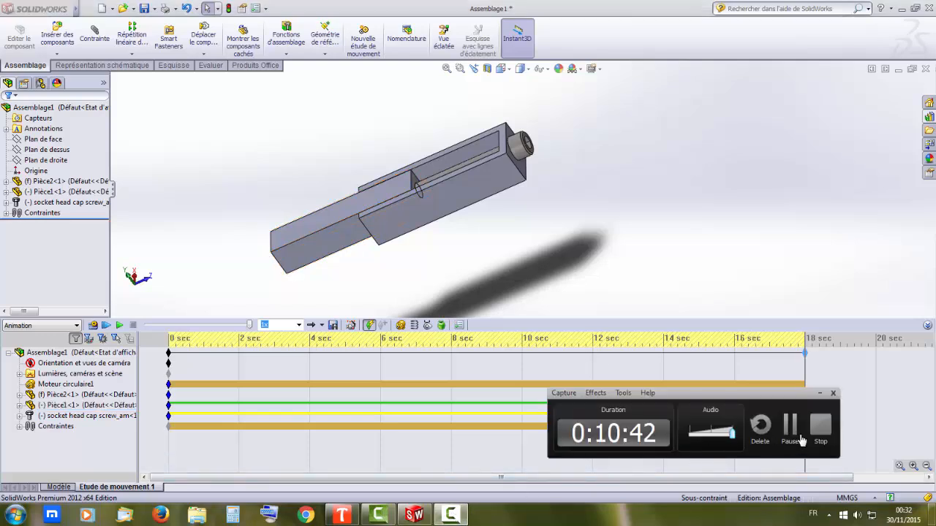